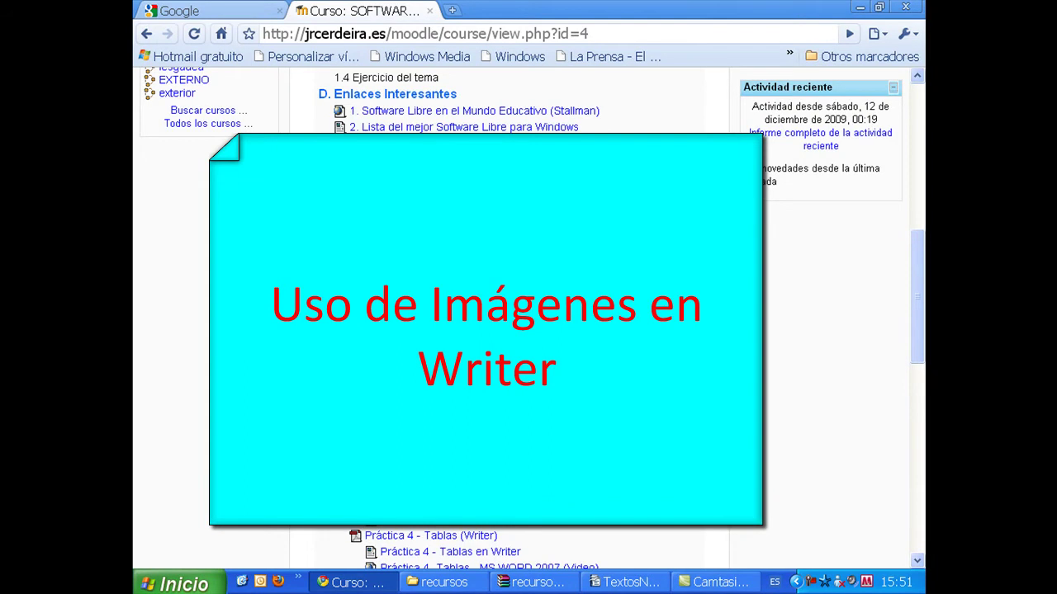
Browse the course page for the Práctica 5 images exercise and locate the TextosNobel_practica5 files in the recursos_tema2.zip archive.
scroll(510, 330, down, 8)
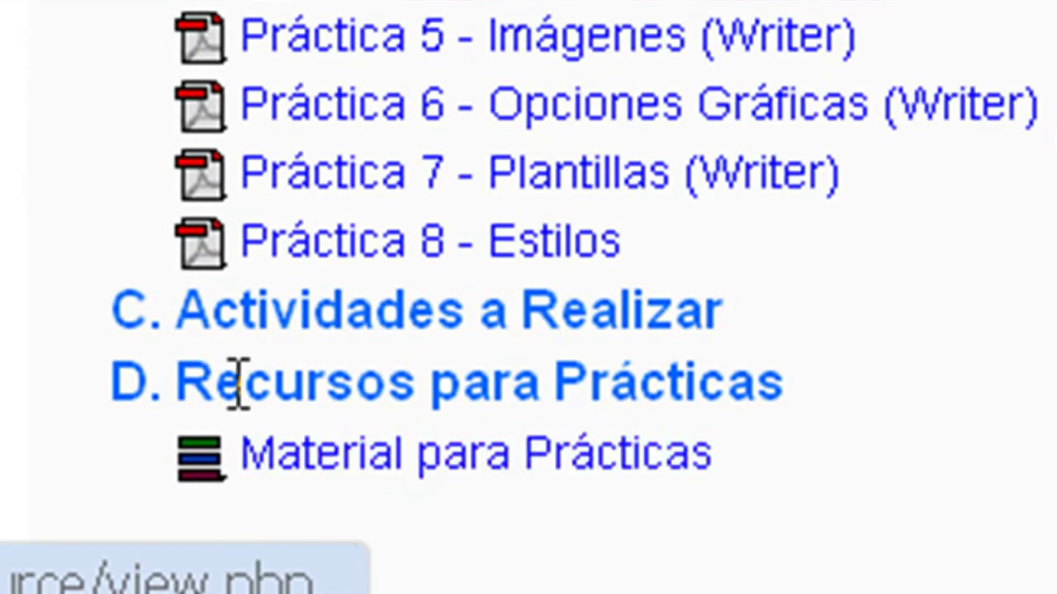
scroll(858, 314, down, 3)
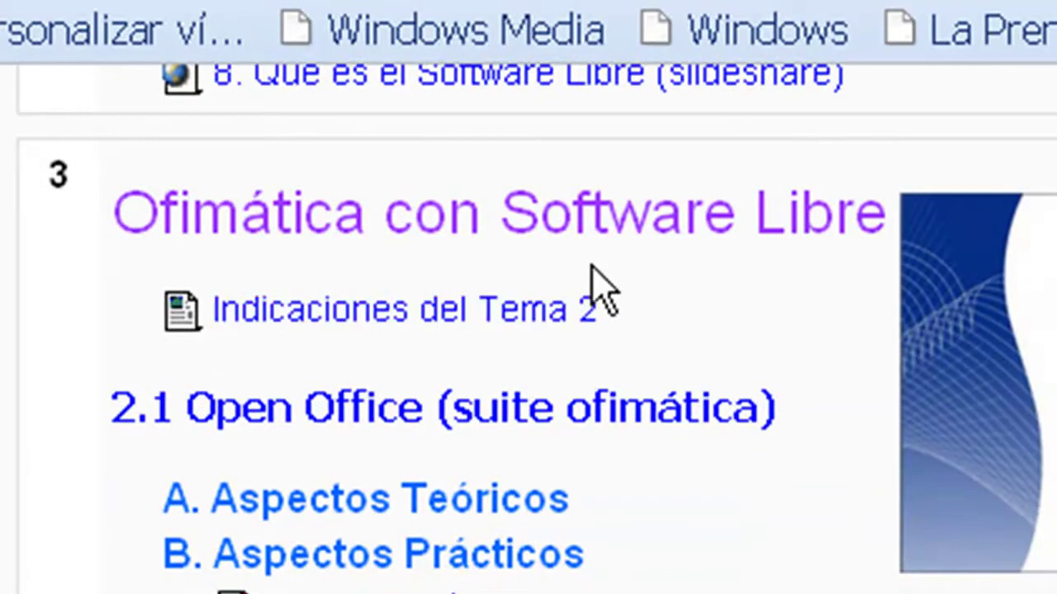
scroll(837, 542, down, 3)
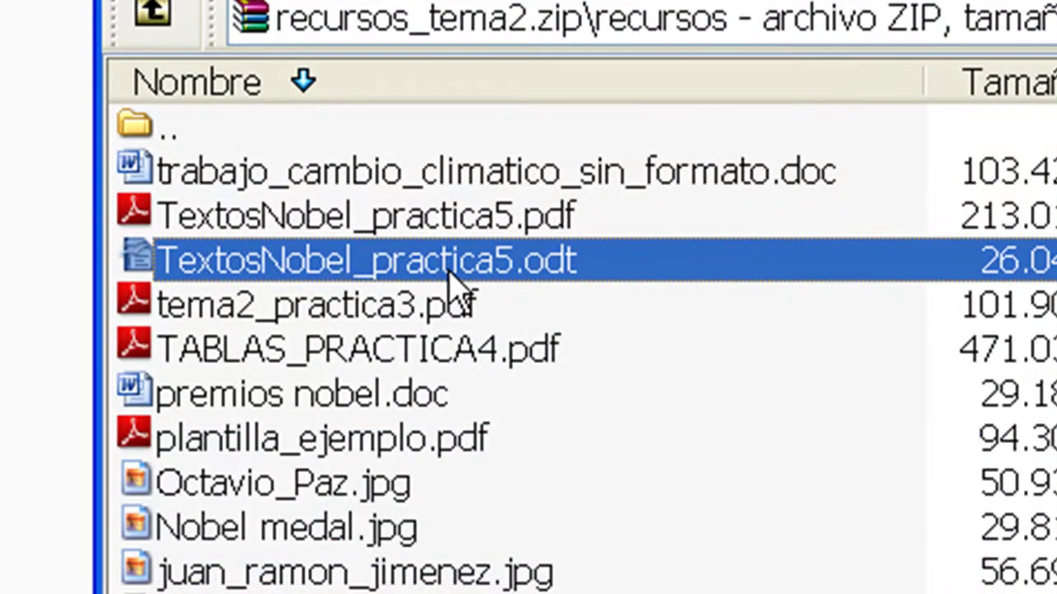
click(378, 221)
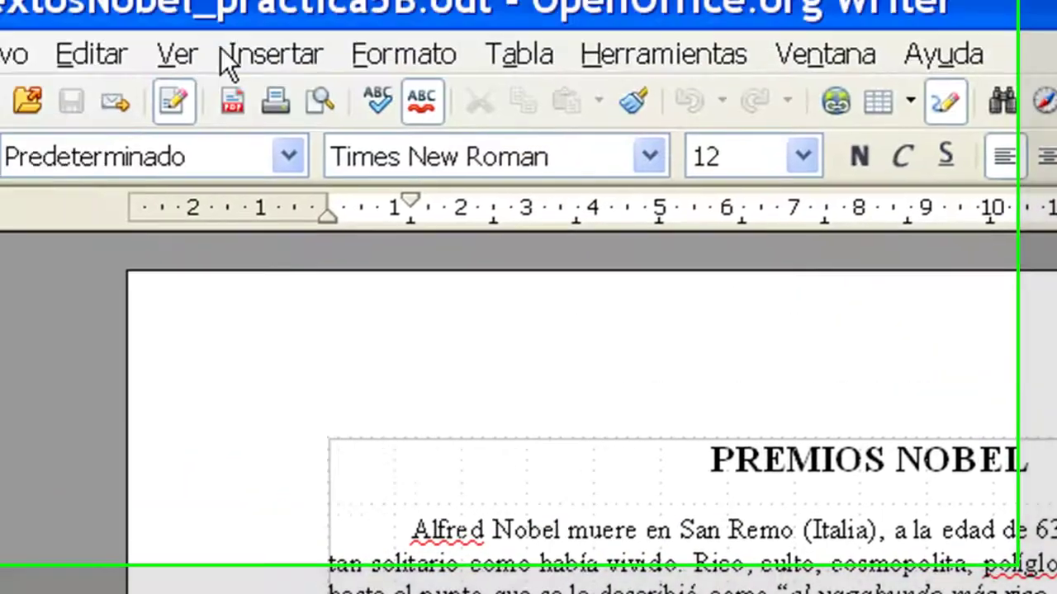
Insert the alfred_nobel picture from the recursos folder and place it below the third text line, towards the page's right margin.
click(225, 51)
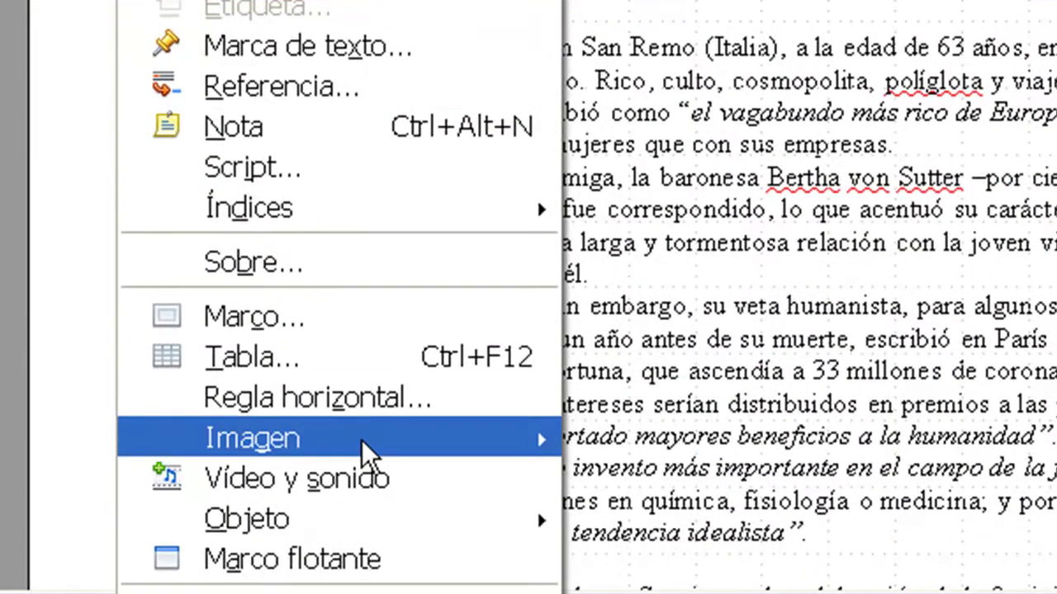
mouse_move(535, 439)
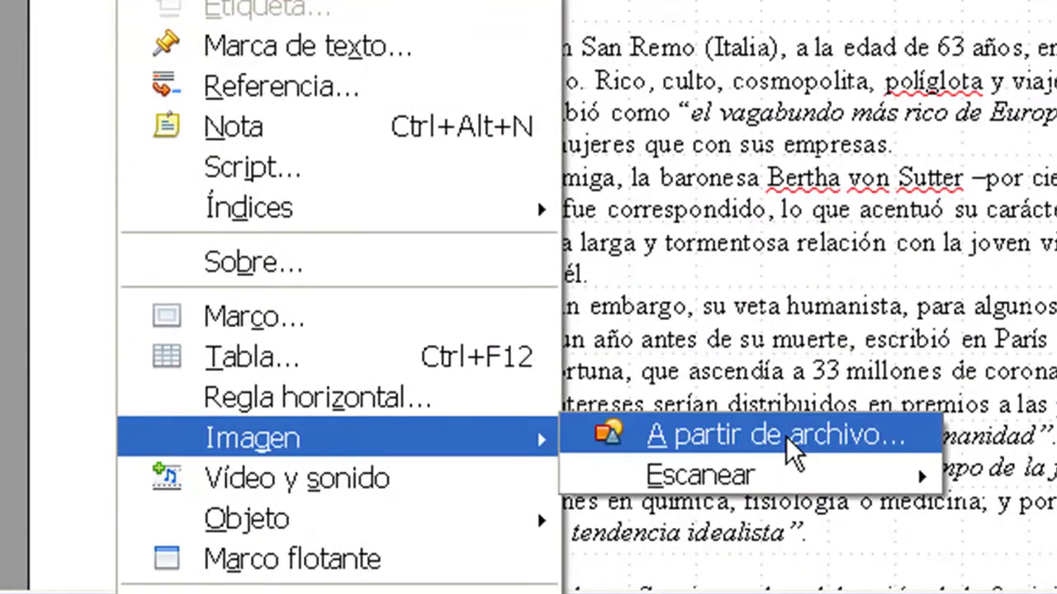
click(743, 436)
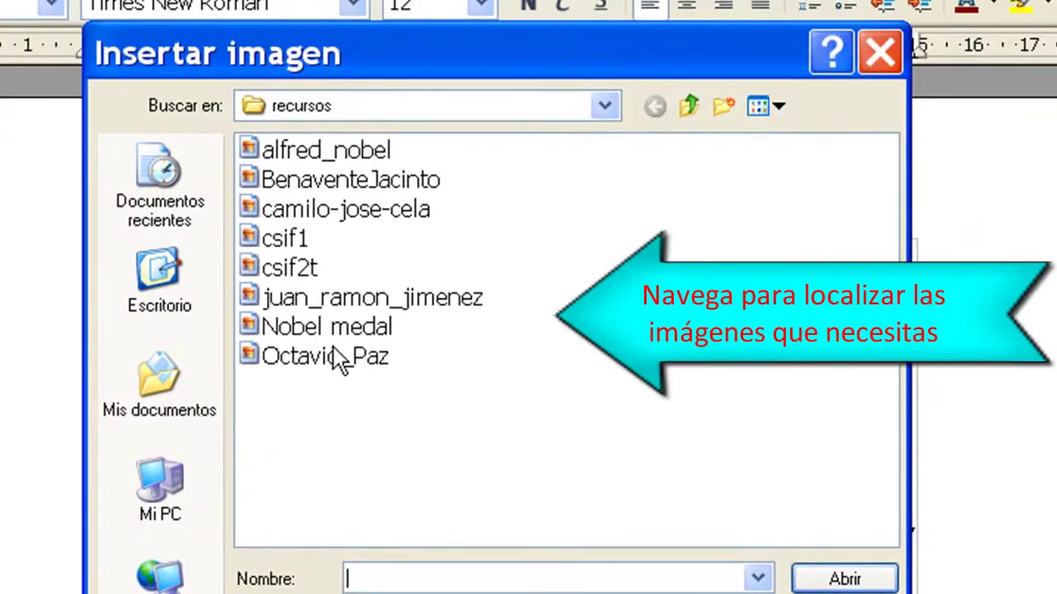
drag(335, 63, 349, 110)
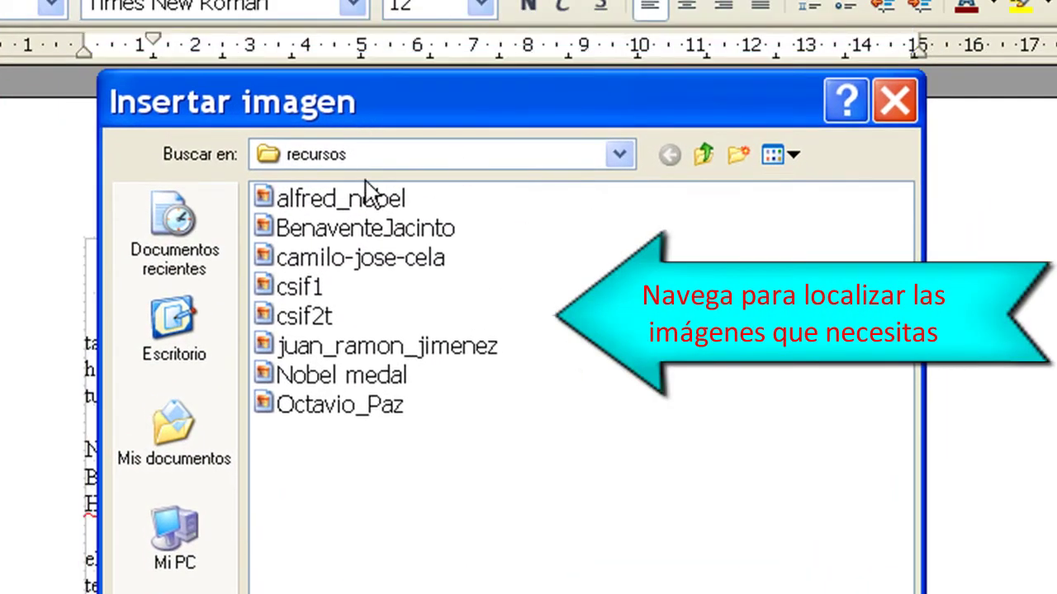
mouse_move(347, 246)
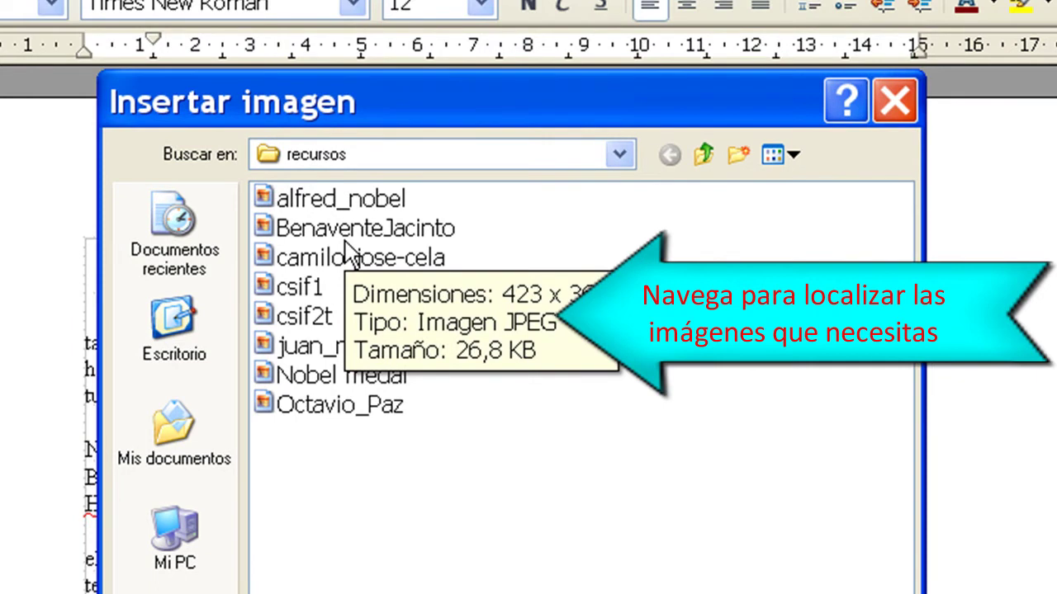
click(373, 206)
click(846, 519)
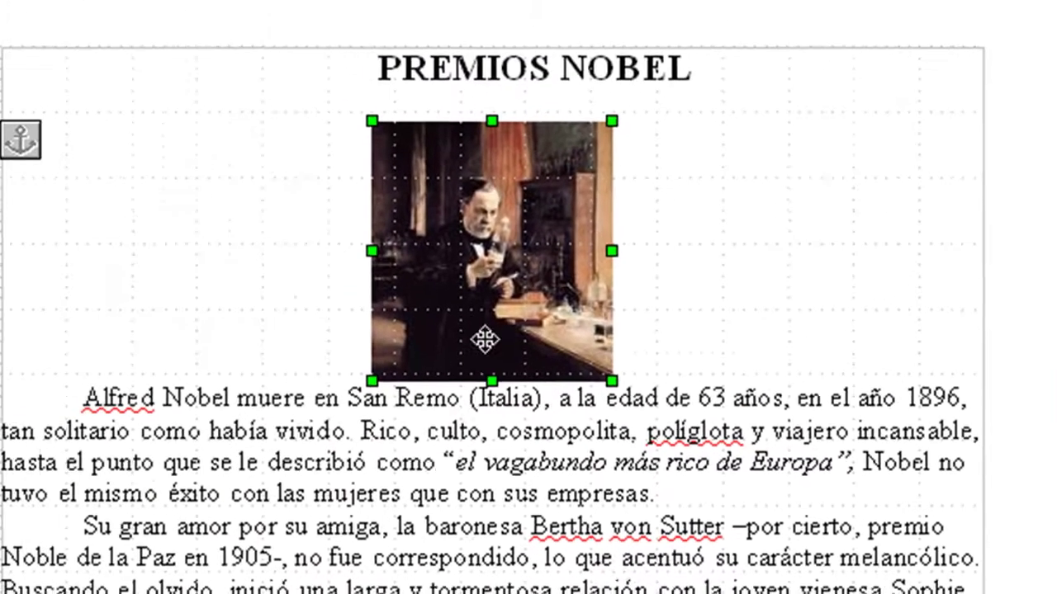
drag(485, 339, 476, 405)
drag(502, 364, 760, 316)
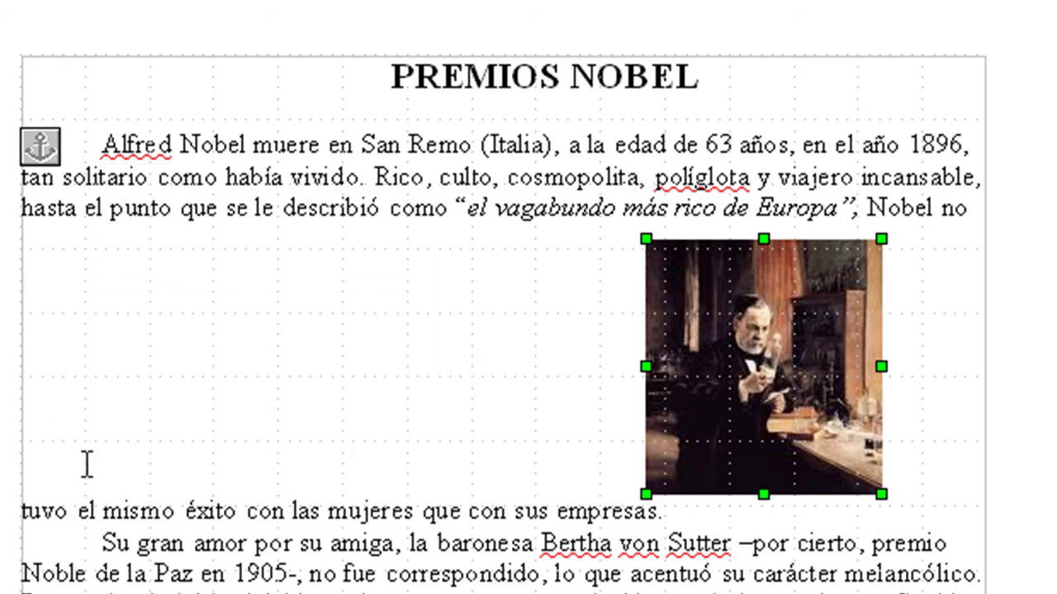
Open the inserted picture's properties and review its size, anchoring, position and general options.
right_click(708, 363)
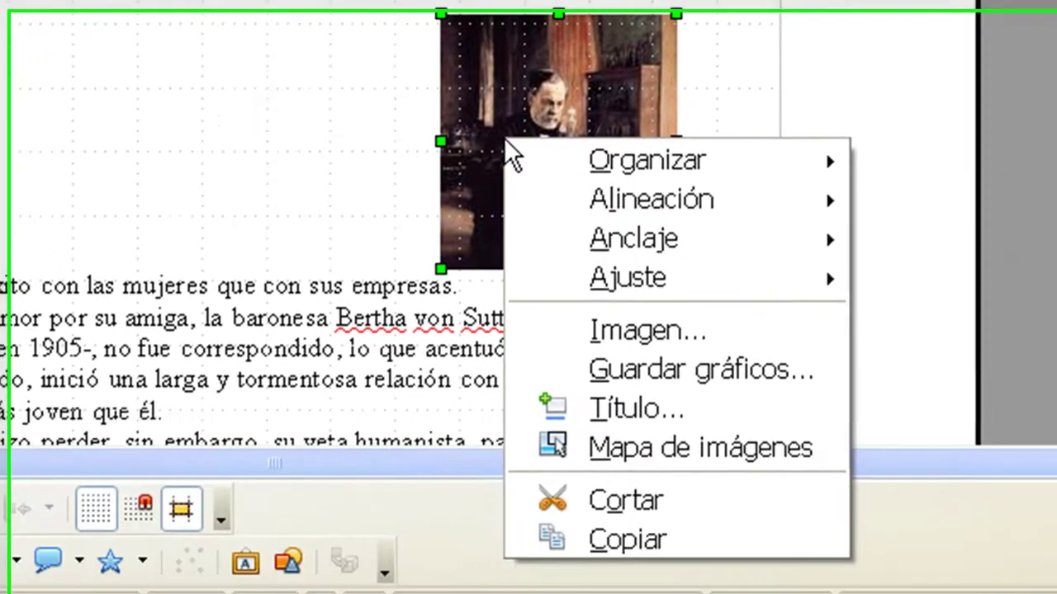
mouse_move(653, 259)
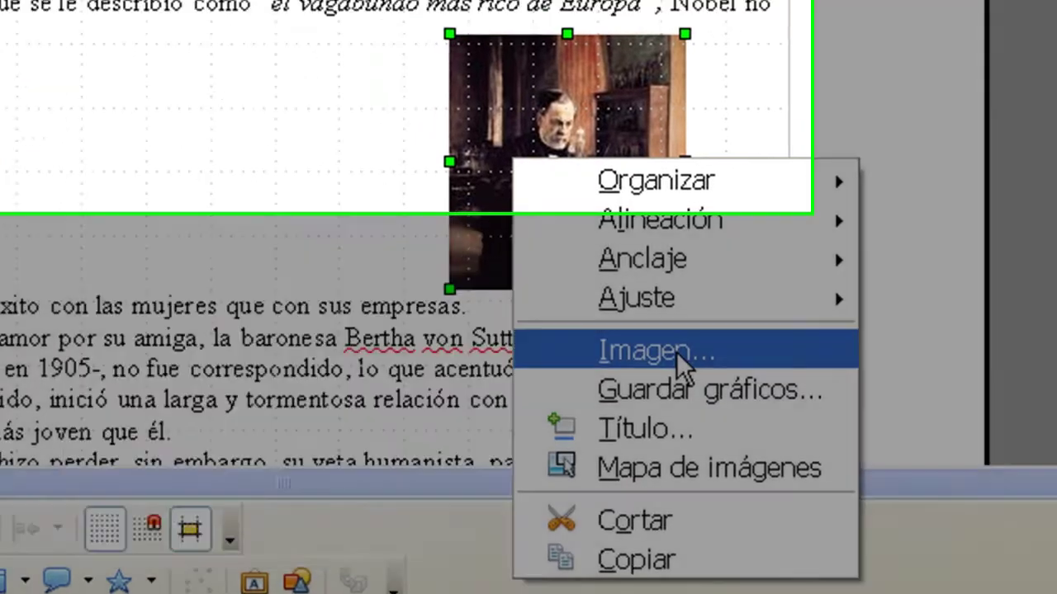
click(652, 316)
click(71, 118)
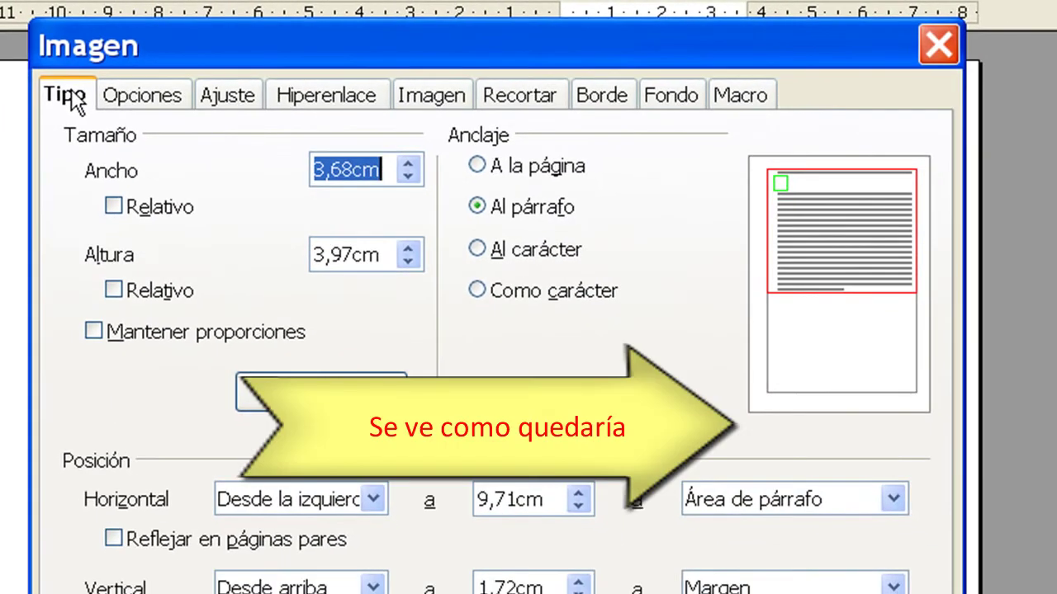
click(320, 388)
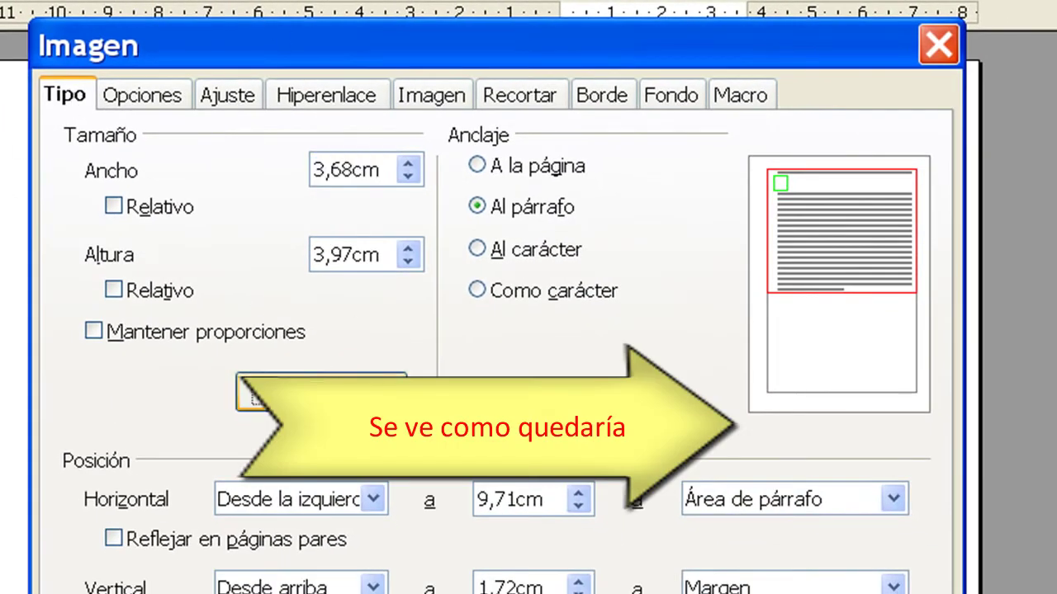
click(149, 95)
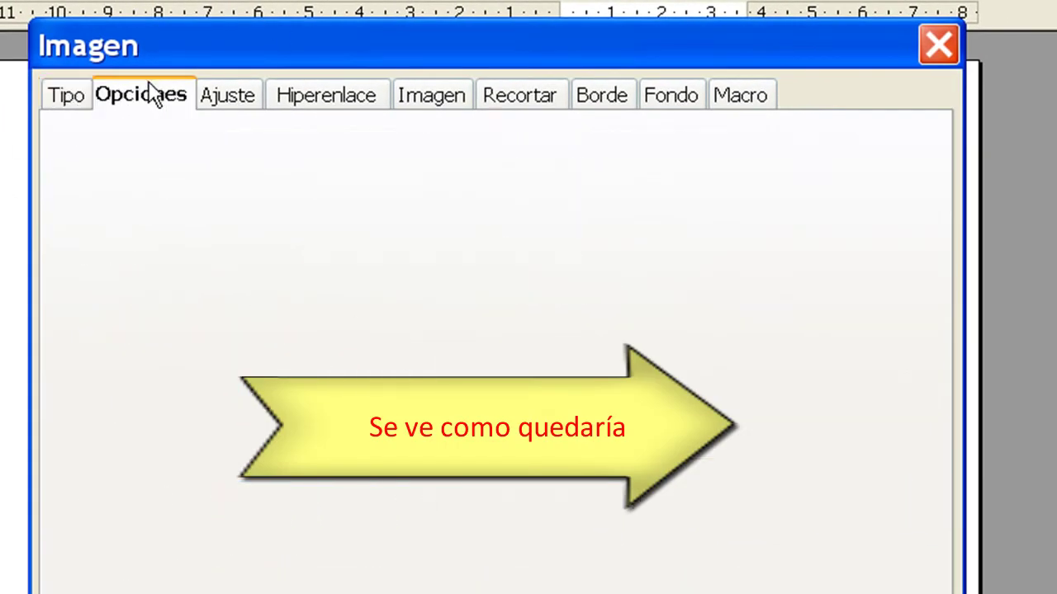
Set the picture's text wrapping to Antes so the text runs only before it.
click(241, 95)
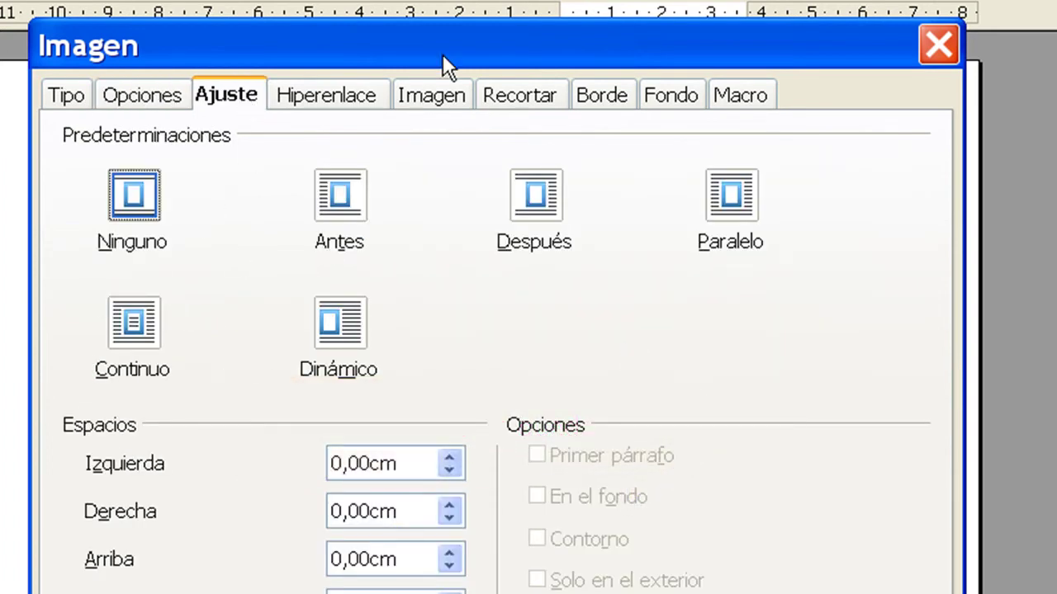
drag(442, 54, 539, 51)
click(224, 198)
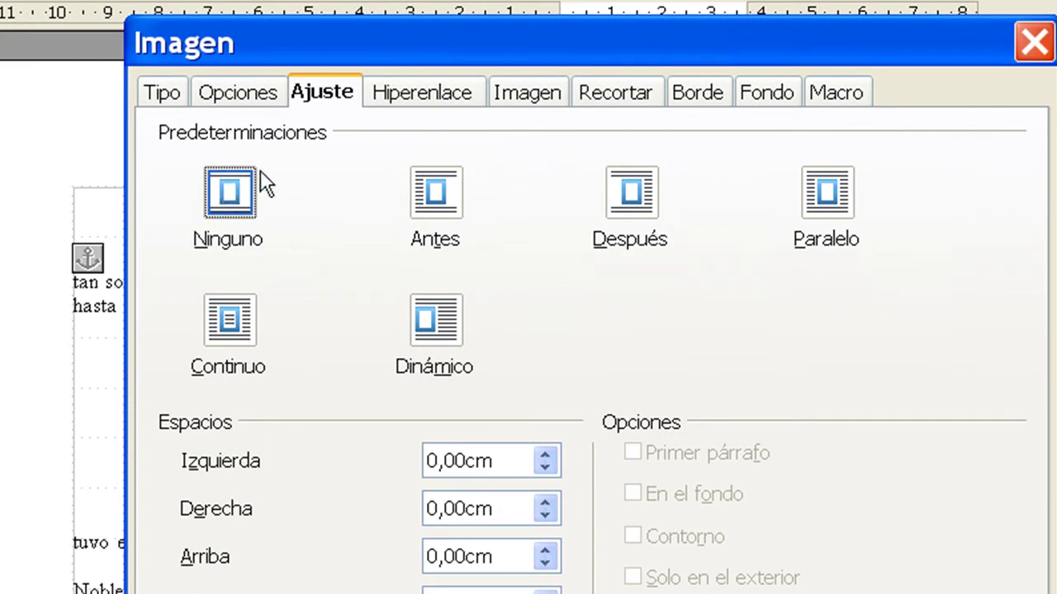
click(433, 223)
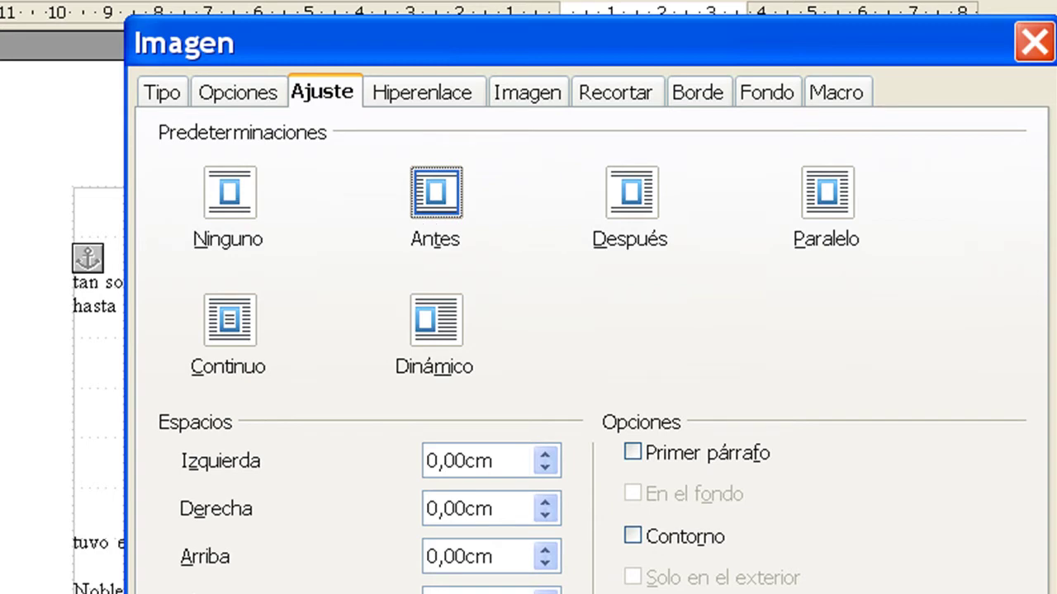
key(Return)
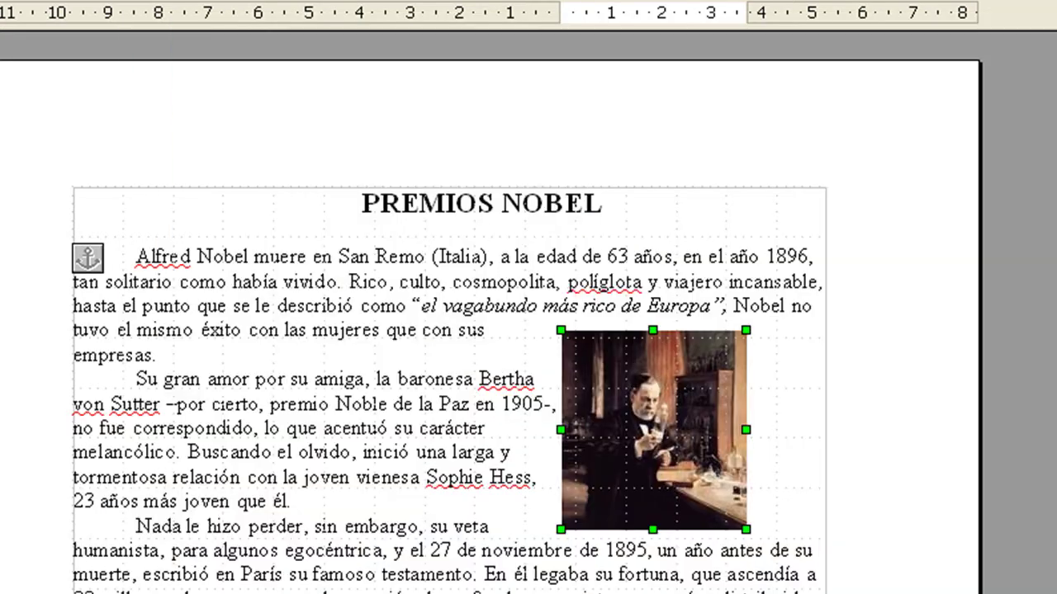
Set the picture's text wrapping to Después and move the picture to the left margin.
right_click(634, 410)
click(784, 562)
click(628, 210)
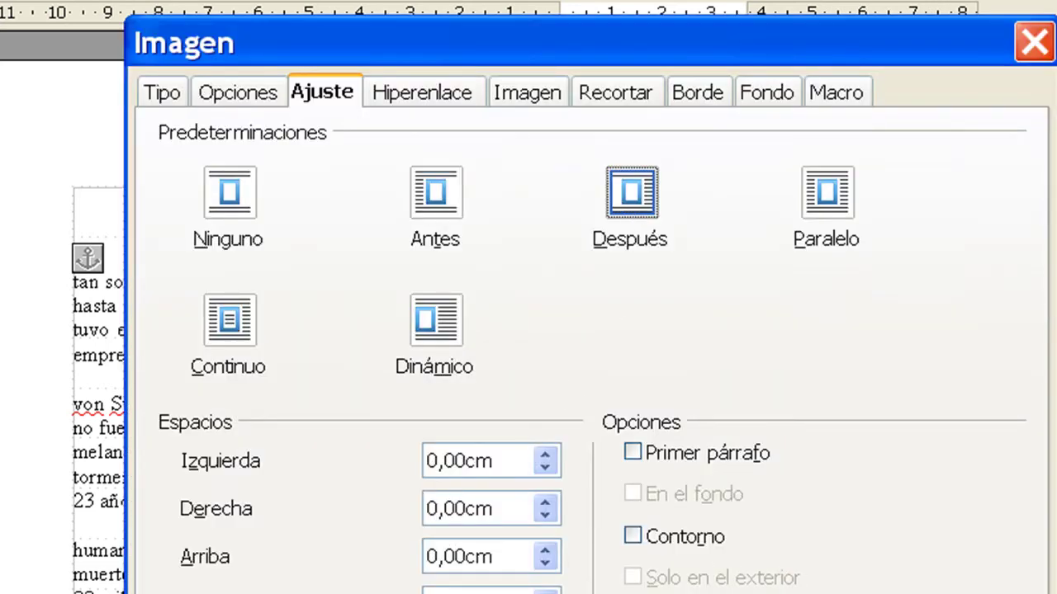
key(Return)
drag(682, 502, 183, 428)
Set the picture's text wrapping to Paralelo and move the picture to the middle of the text.
right_click(203, 411)
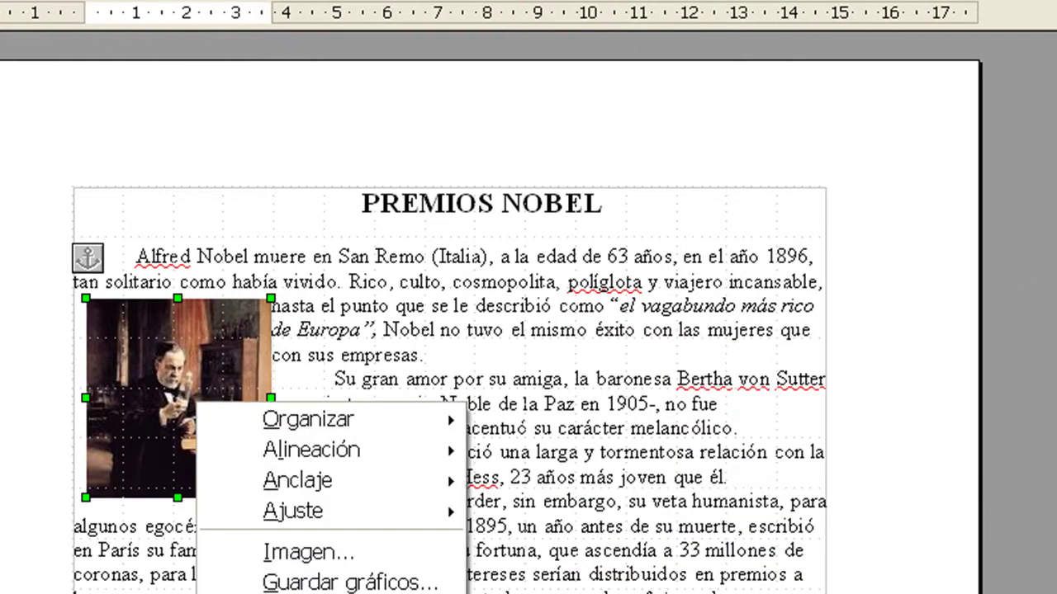
click(365, 551)
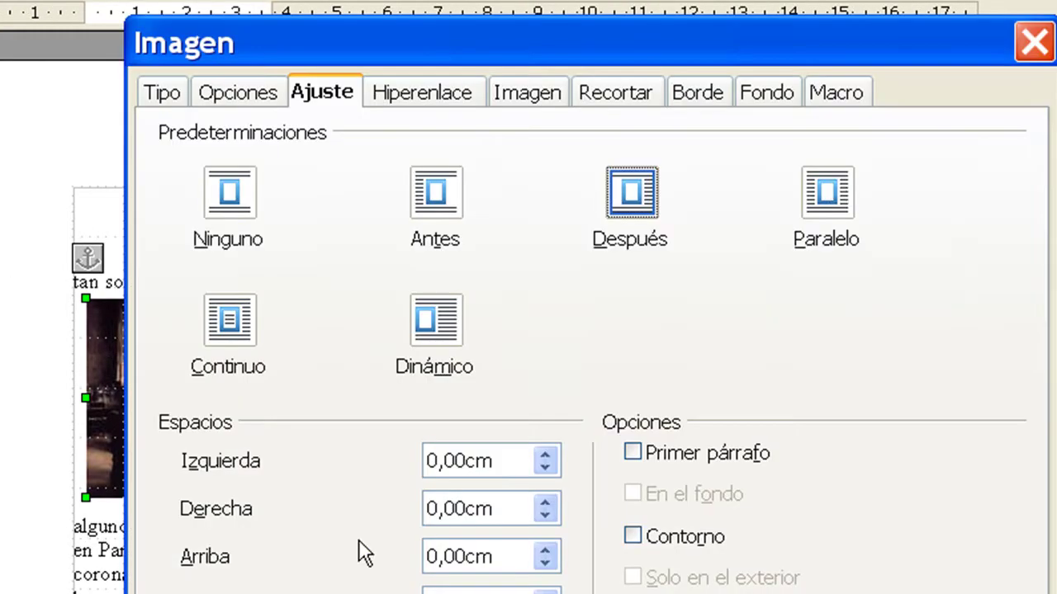
click(832, 191)
key(Return)
drag(215, 441, 408, 461)
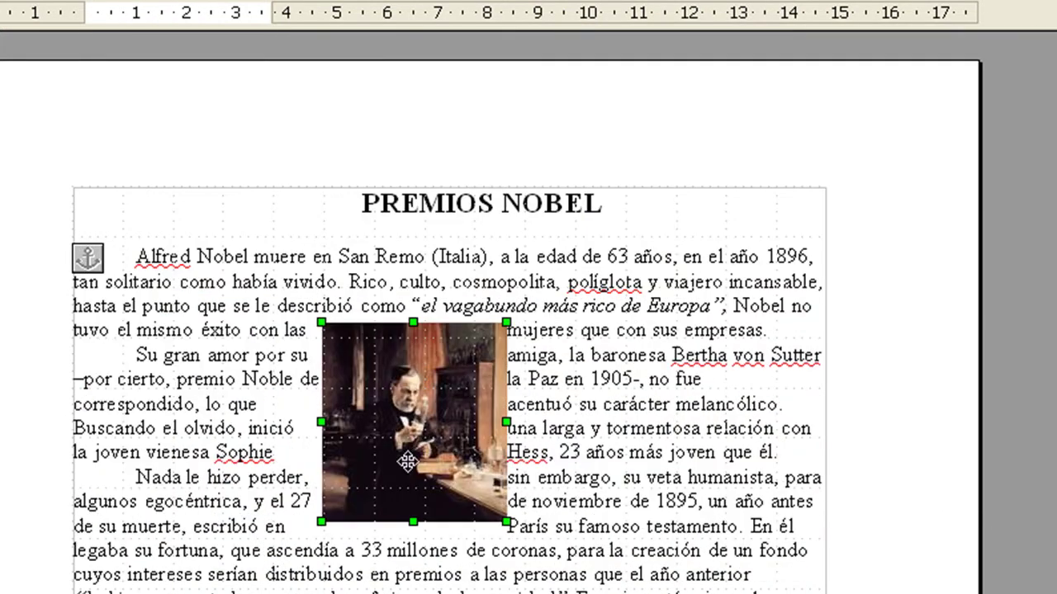
Set the picture's wrap spacing to 0,30 cm left, right and below, and 0,20 cm above.
right_click(438, 407)
click(569, 560)
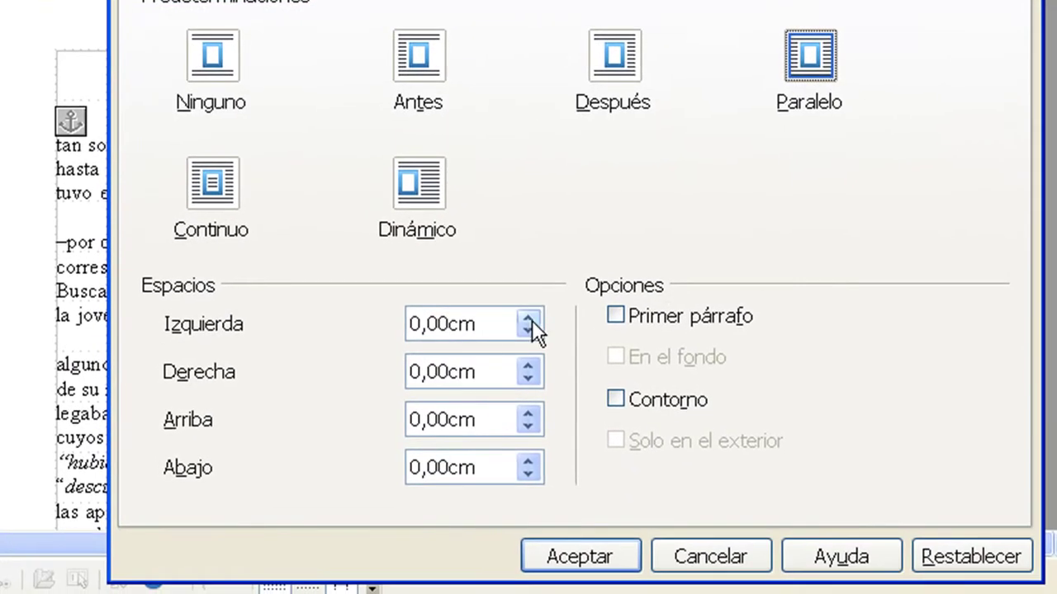
click(527, 315)
click(527, 315)
click(527, 315)
click(528, 365)
click(528, 365)
click(527, 365)
click(528, 415)
click(528, 415)
click(528, 461)
click(528, 461)
click(568, 559)
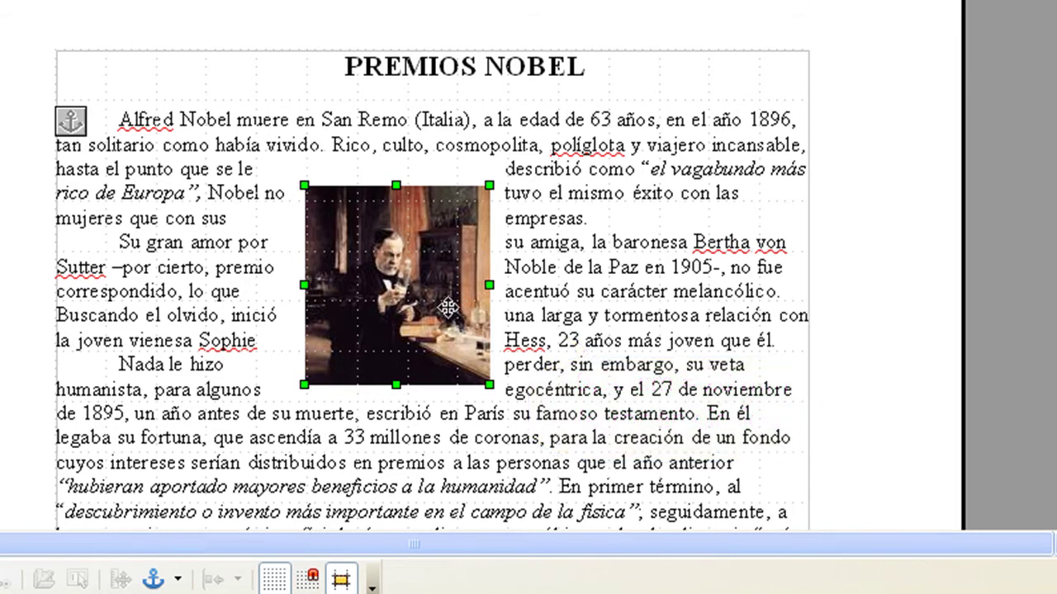
Change the picture's text wrapping to Continuo.
right_click(409, 290)
click(495, 439)
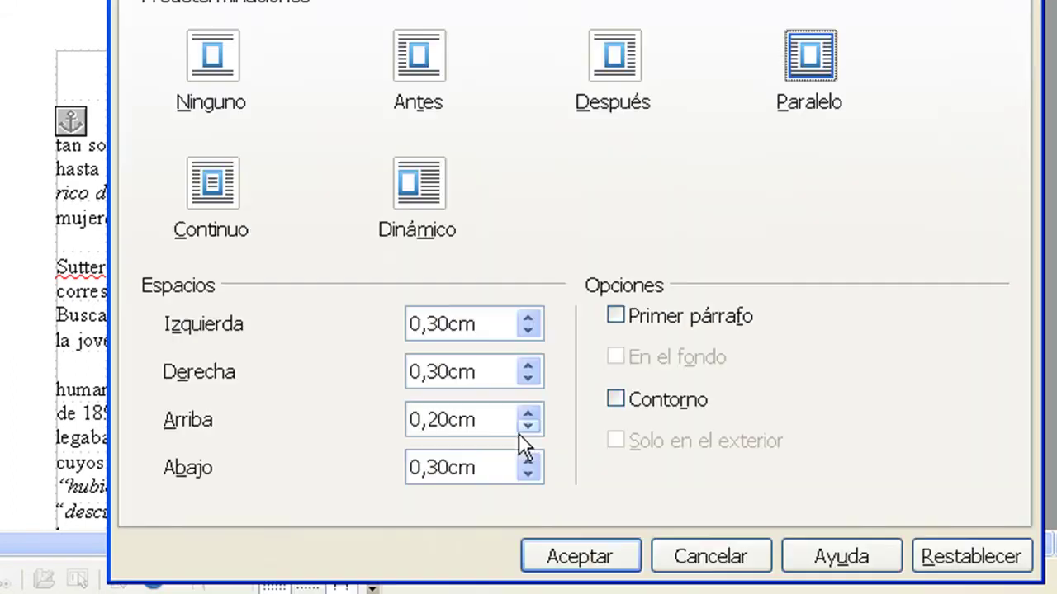
click(424, 198)
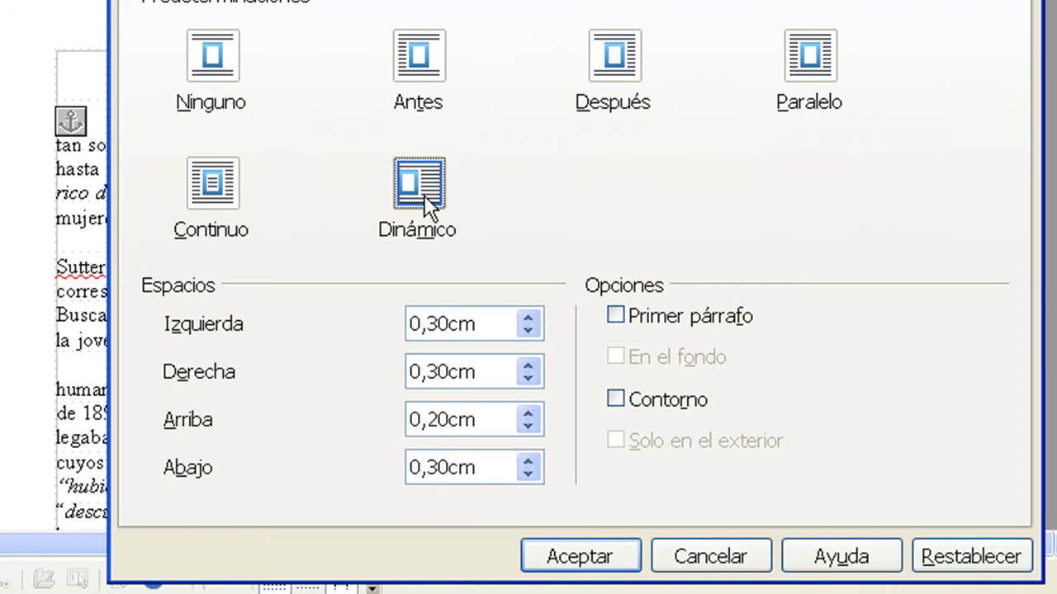
click(218, 183)
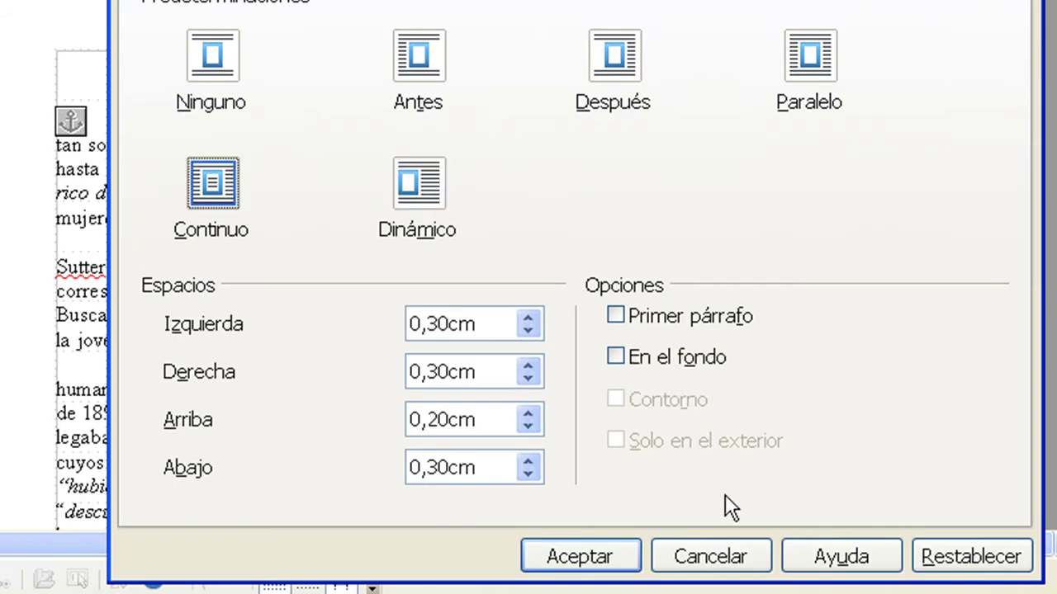
click(635, 568)
Send the picture to the back and reposition it over the second and third paragraphs.
drag(438, 312, 408, 262)
right_click(409, 263)
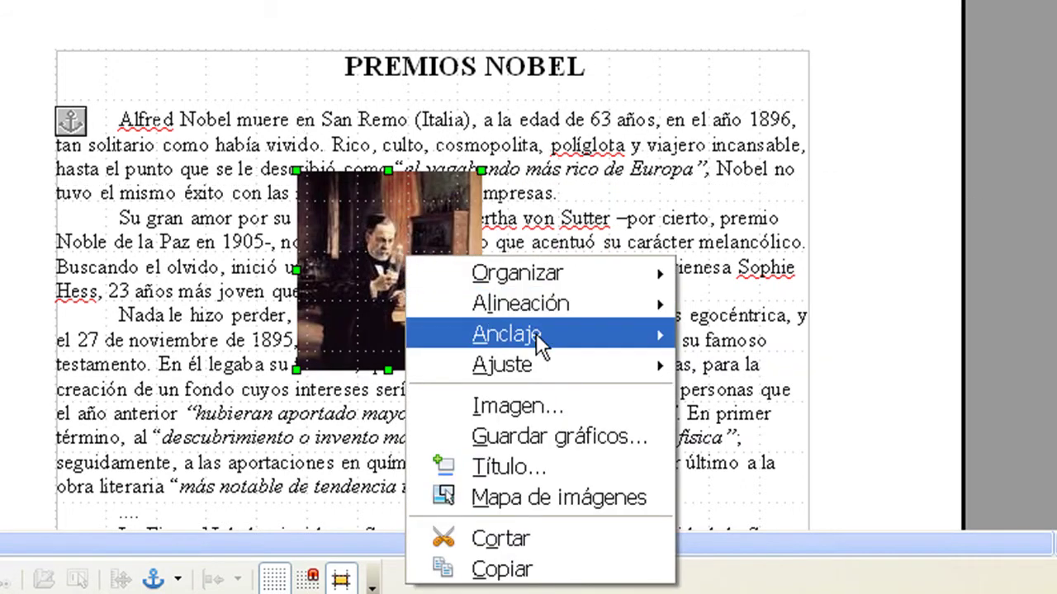
mouse_move(578, 273)
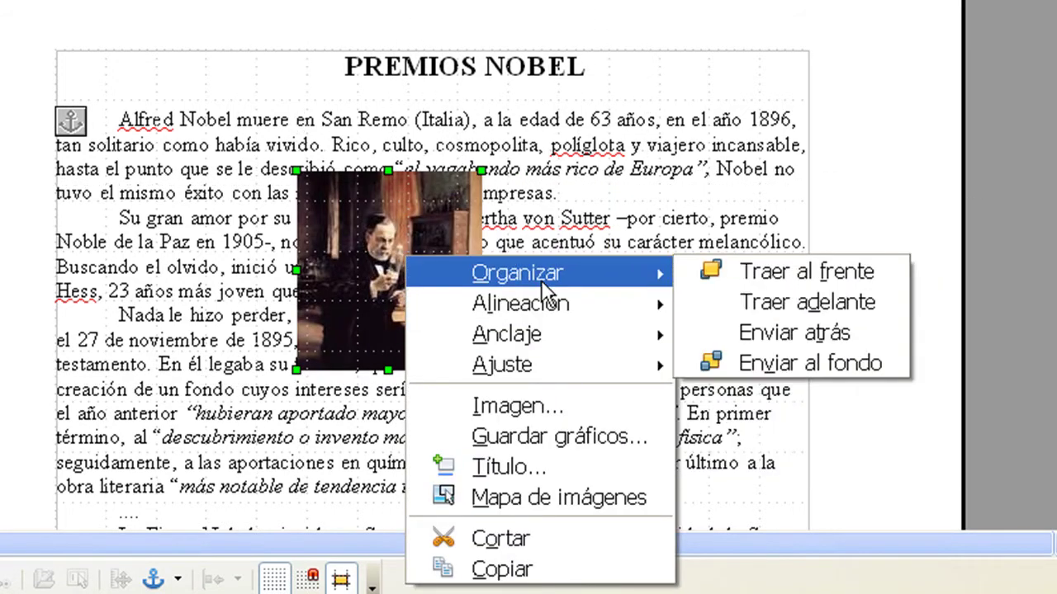
click(827, 360)
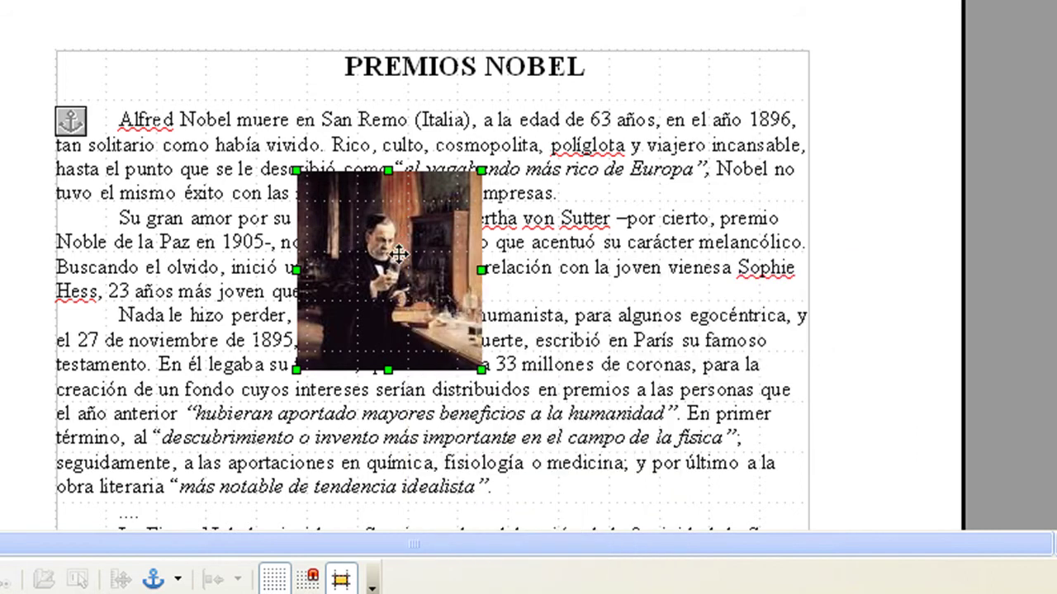
drag(412, 260, 436, 304)
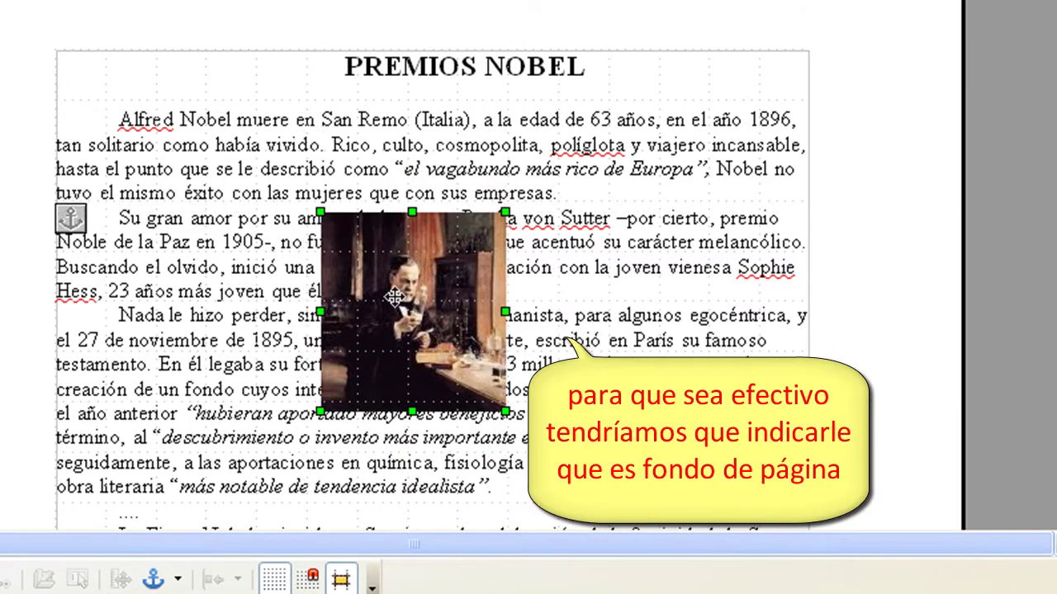
Change the picture's text wrapping to Dinámico.
right_click(422, 281)
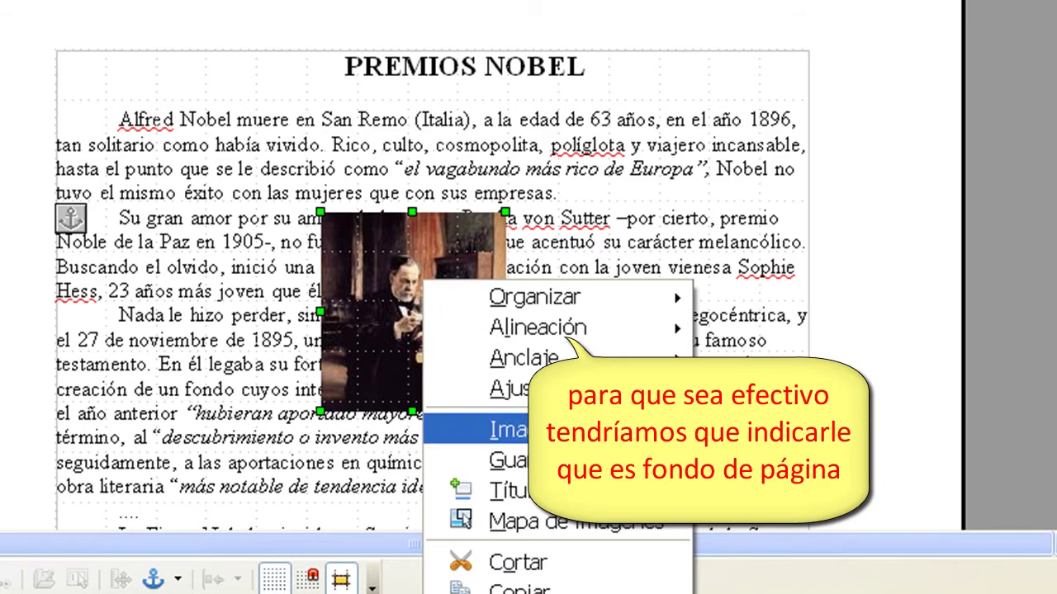
click(495, 428)
click(411, 198)
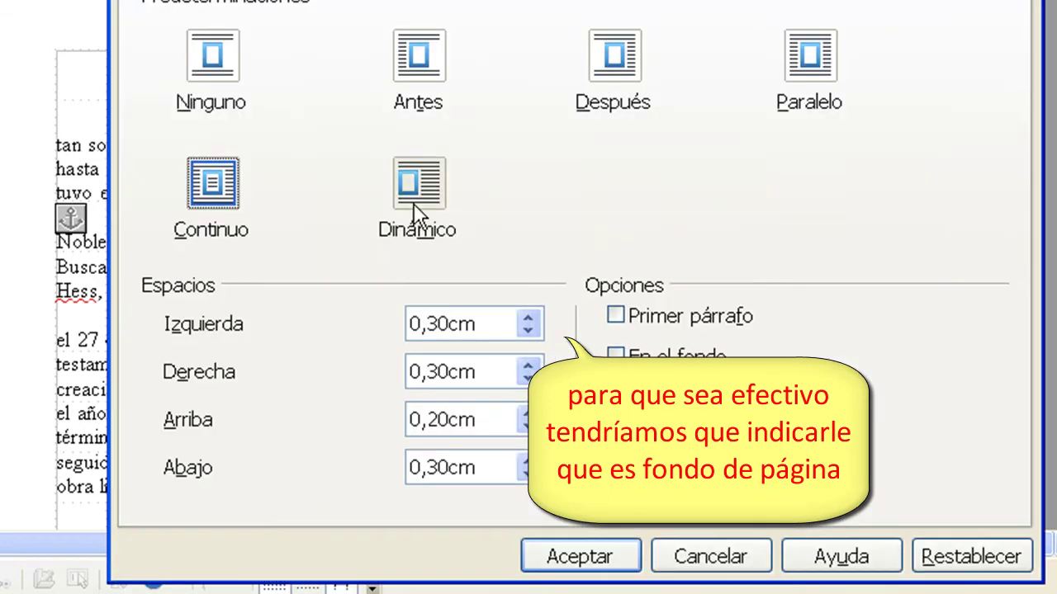
Set the wrap spacing to 0,00 cm right and above and 0,20 cm below, and move the picture beside the first paragraph at the right margin.
click(527, 378)
click(527, 378)
click(528, 378)
click(529, 426)
click(529, 426)
click(529, 426)
click(528, 474)
click(528, 475)
click(529, 460)
click(578, 565)
drag(446, 341, 727, 347)
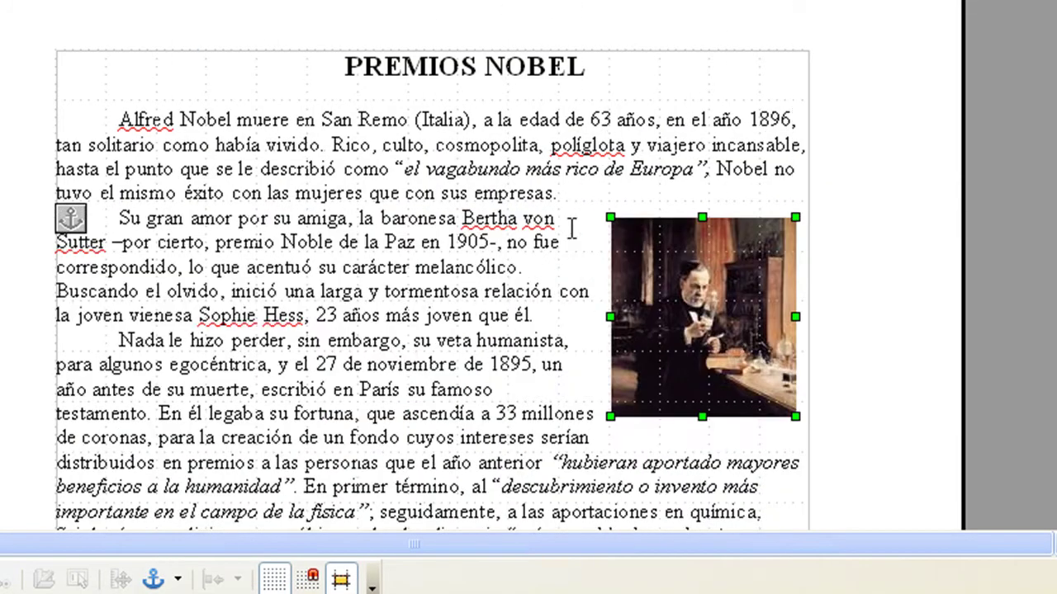
drag(679, 301, 692, 136)
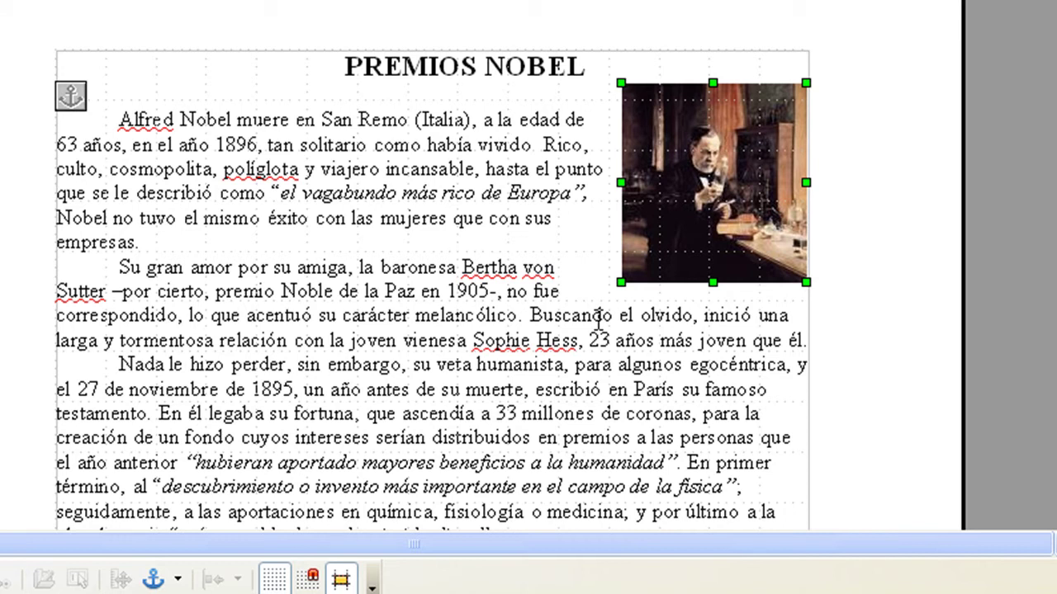
Scale the picture to 70% in width and height with Mantener la escala active, and shift it slightly down toward the right margin.
right_click(715, 170)
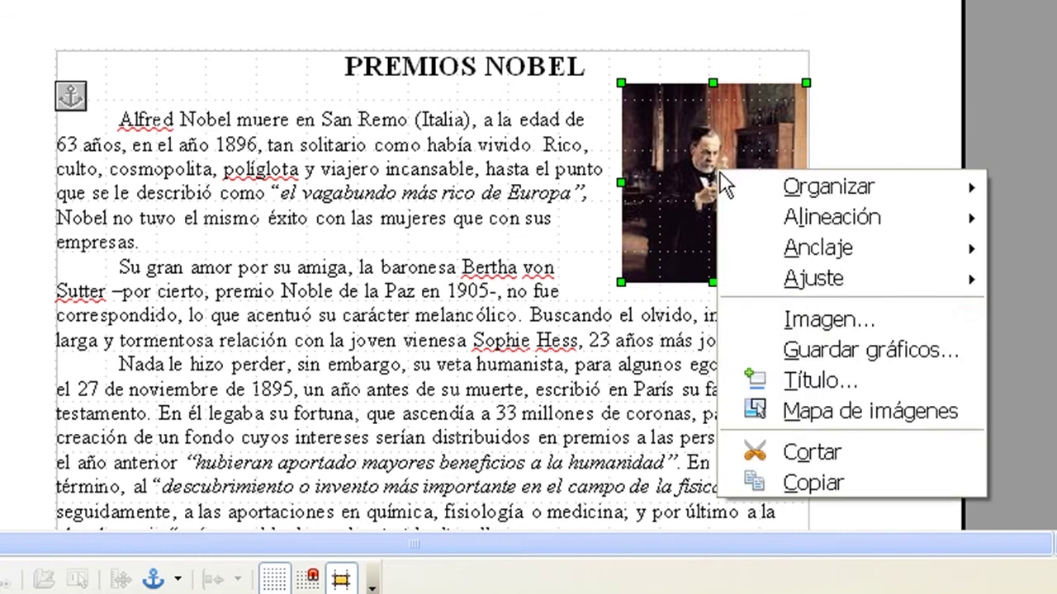
click(871, 326)
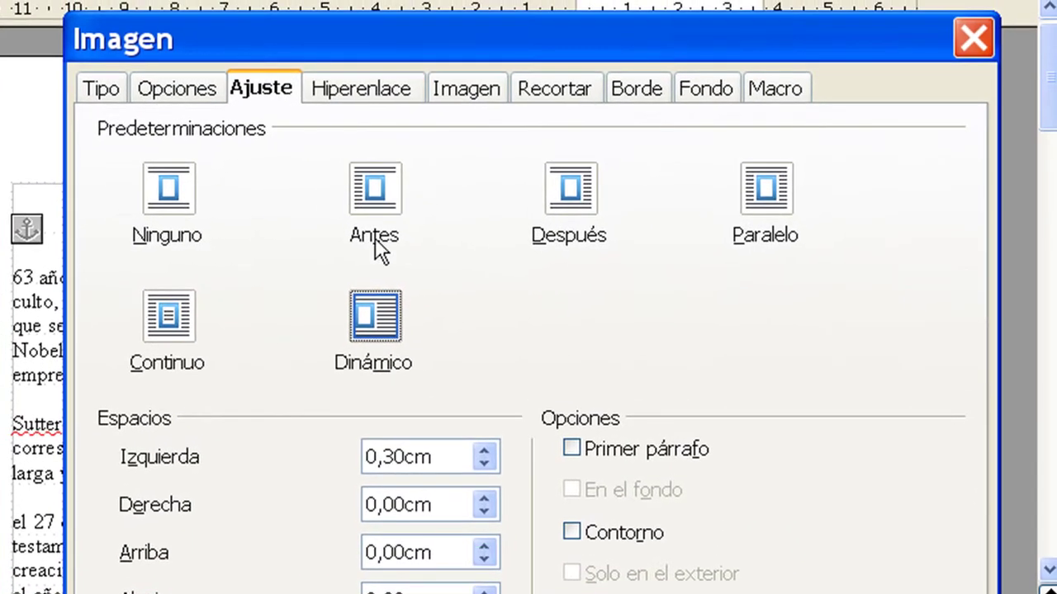
click(564, 85)
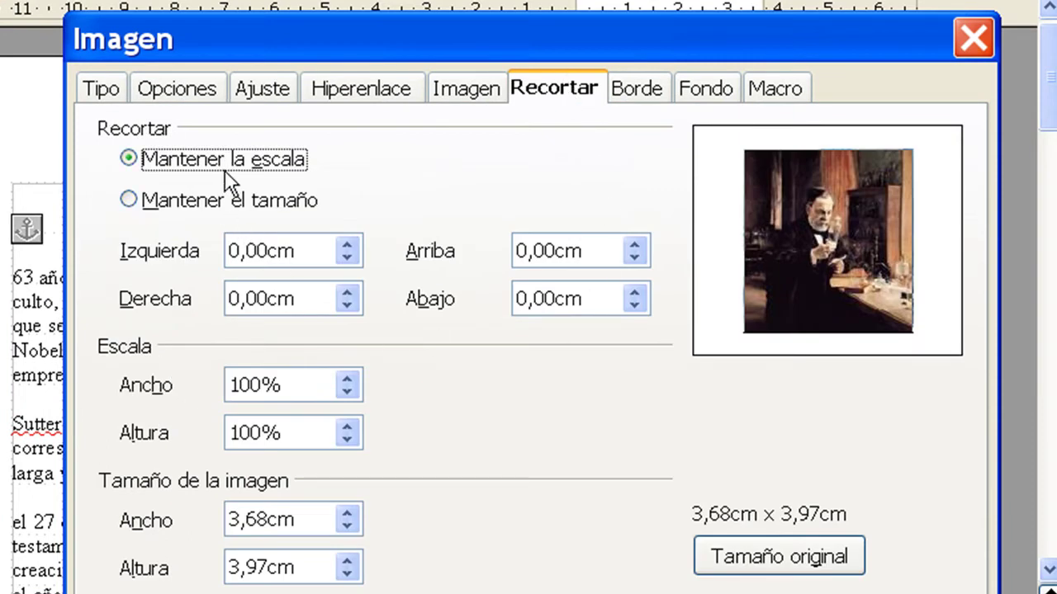
click(225, 205)
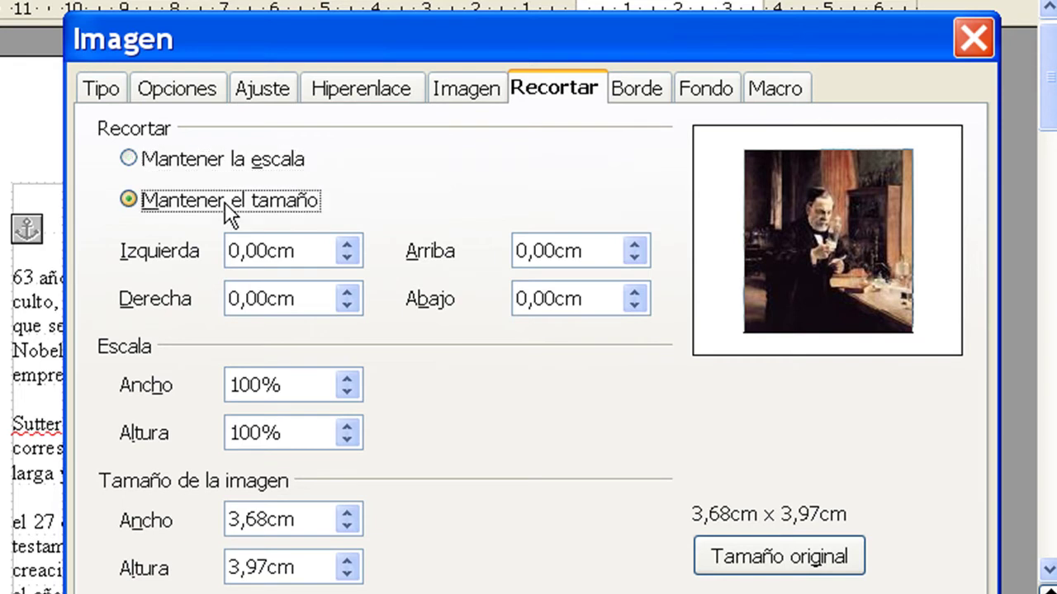
click(219, 162)
click(275, 386)
drag(275, 385, 207, 366)
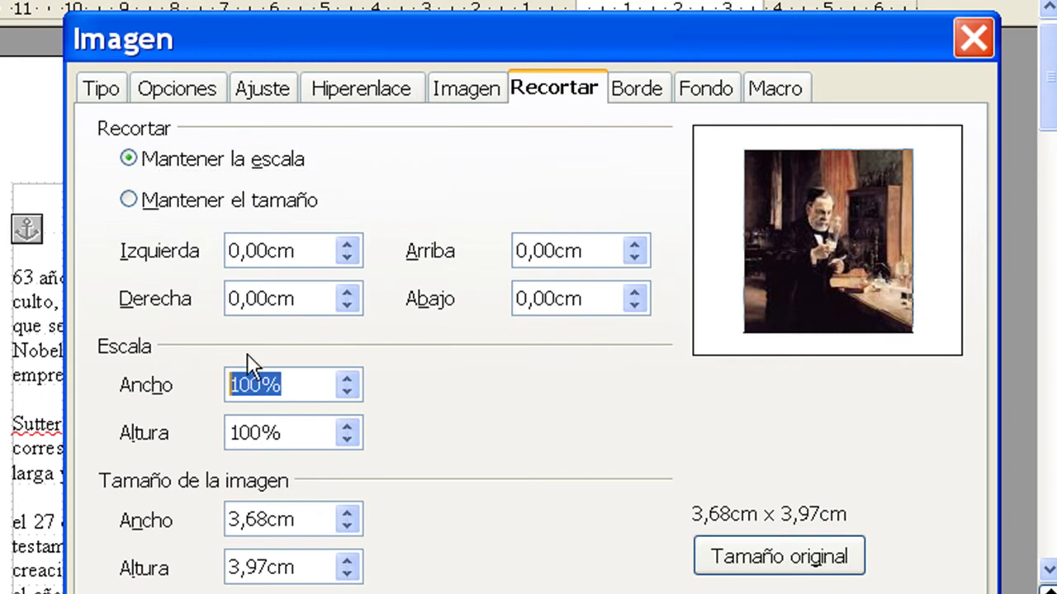
text(70)
key(Tab)
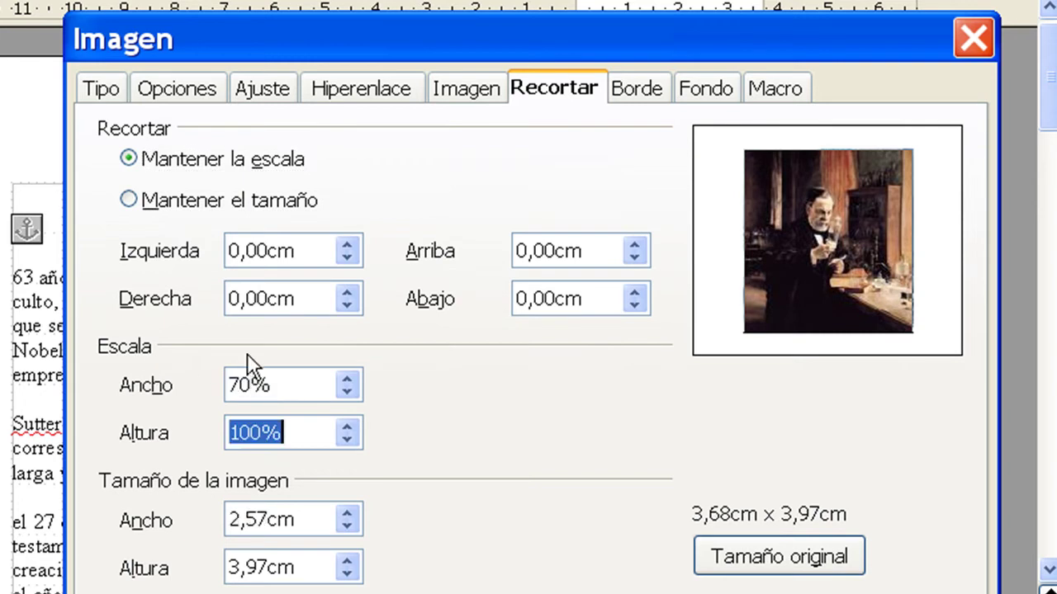
text(70)
key(Tab)
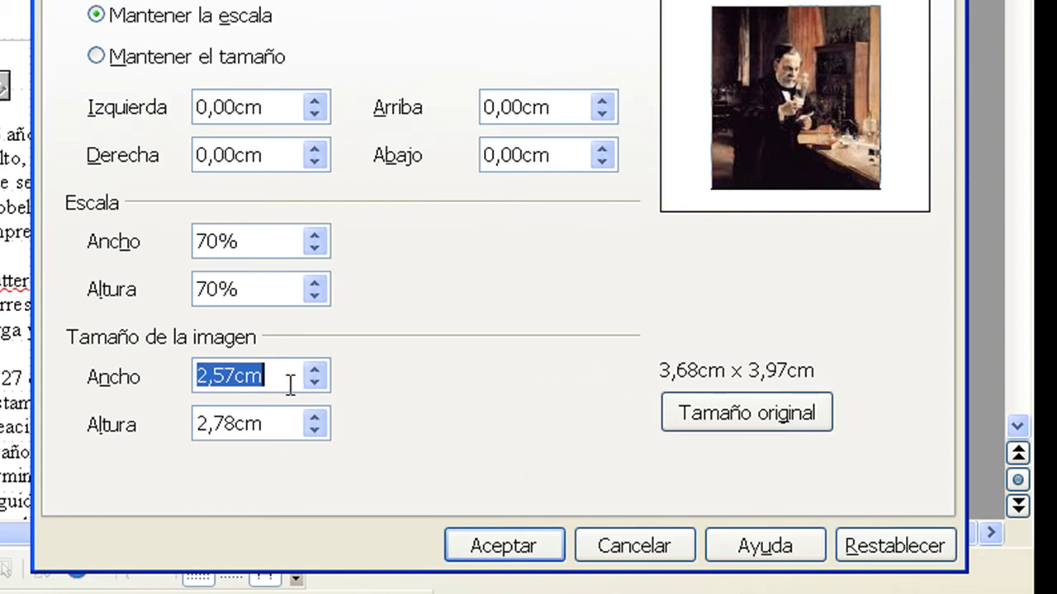
click(510, 547)
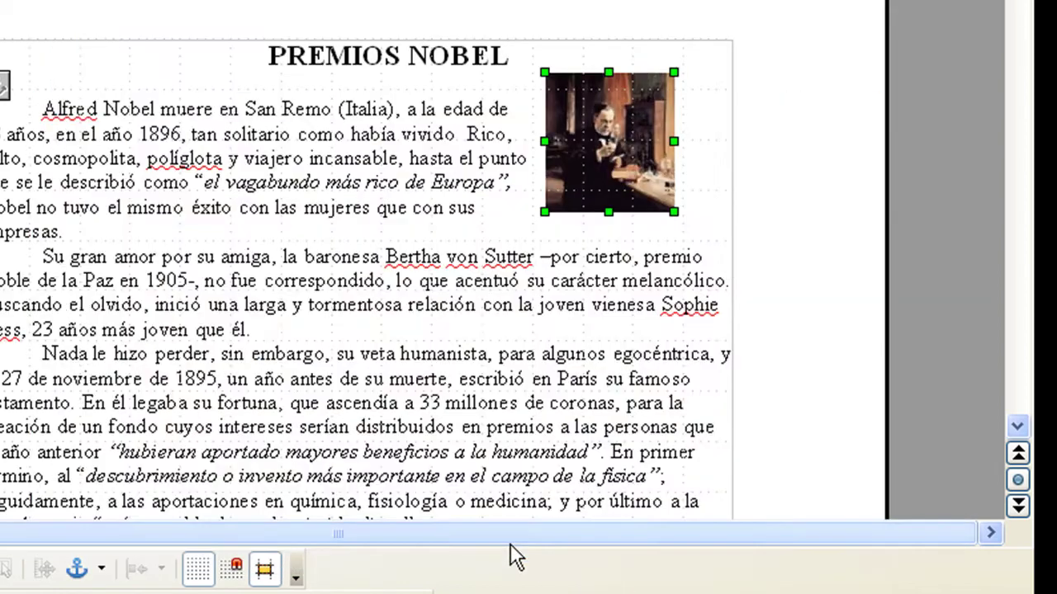
drag(585, 170, 627, 193)
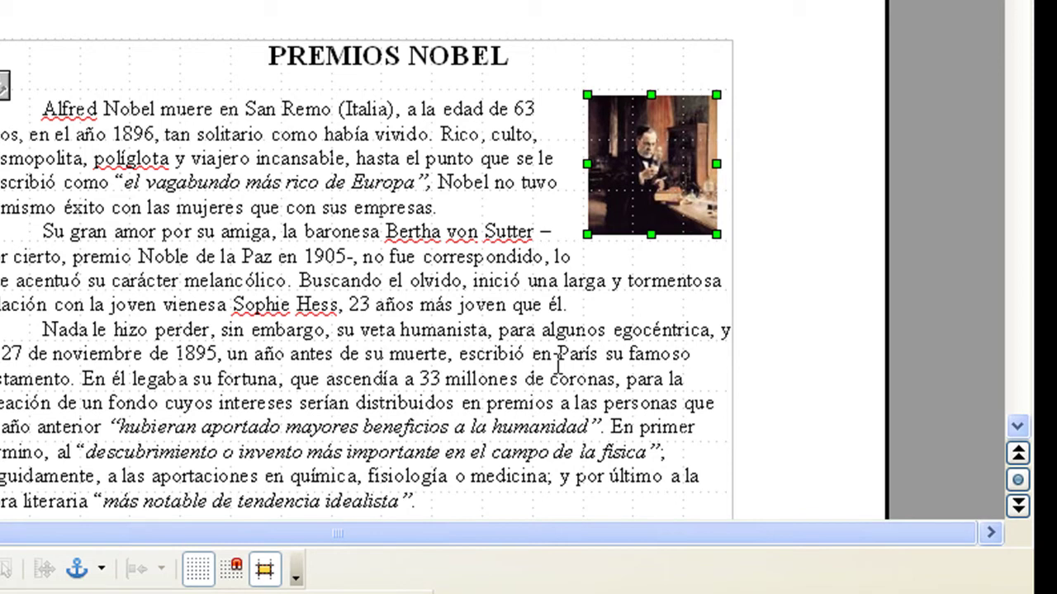
Edit the picture's contour by drawing a large ellipse around the seated man, assign it and close the contour editor.
right_click(609, 183)
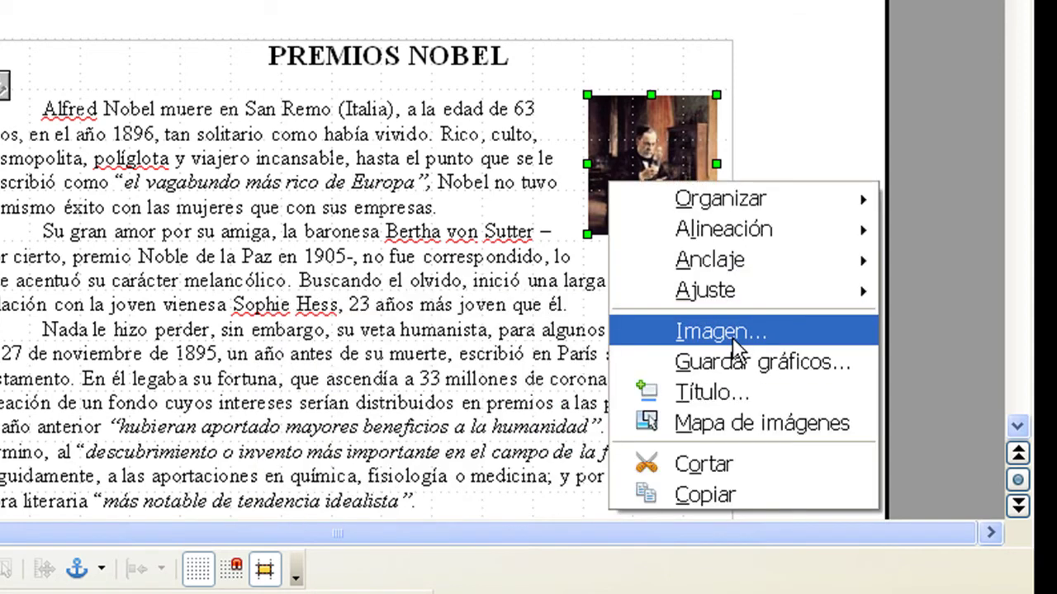
mouse_move(732, 297)
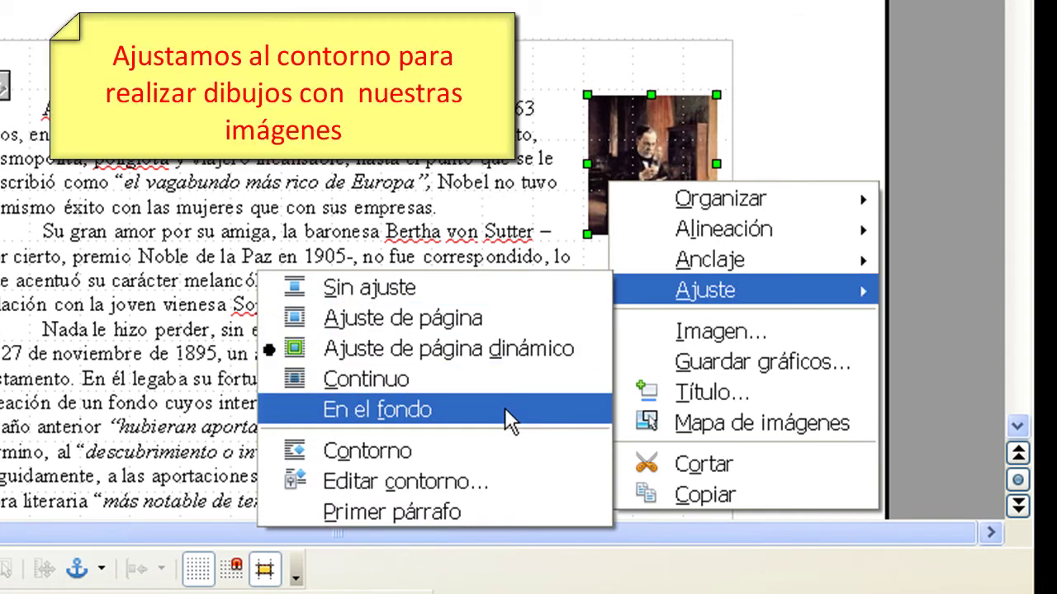
click(491, 471)
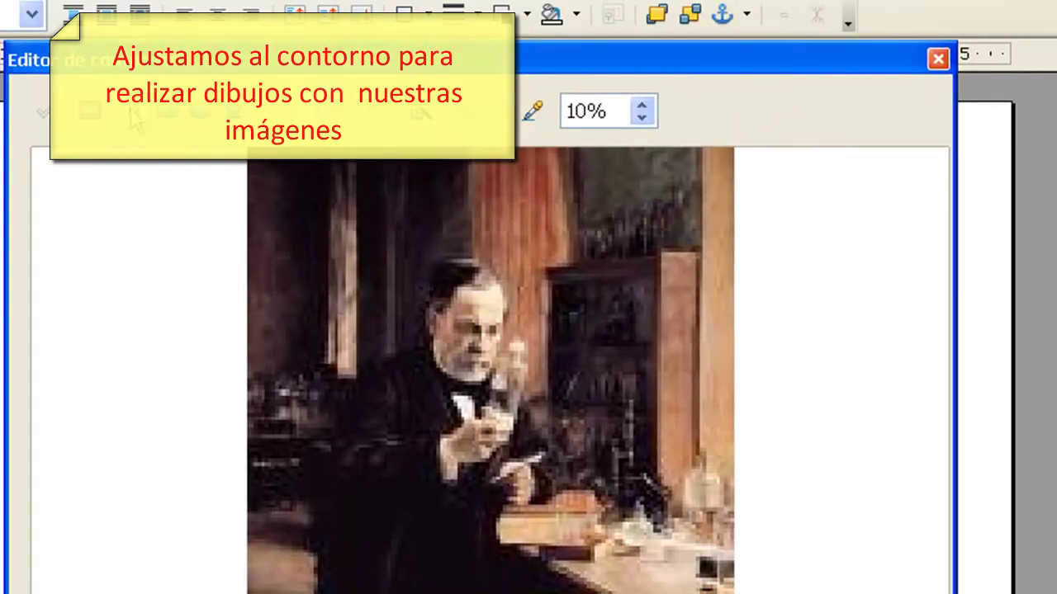
click(200, 111)
mouse_move(330, 214)
mouse_down()
mouse_move(351, 419)
mouse_move(543, 590)
mouse_move(685, 593)
mouse_up()
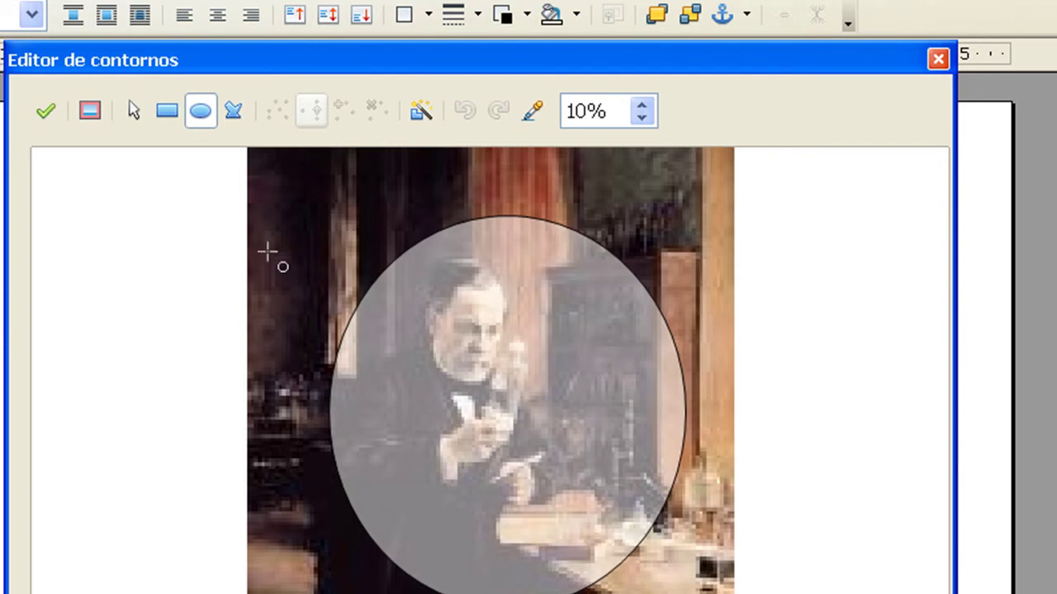
click(39, 118)
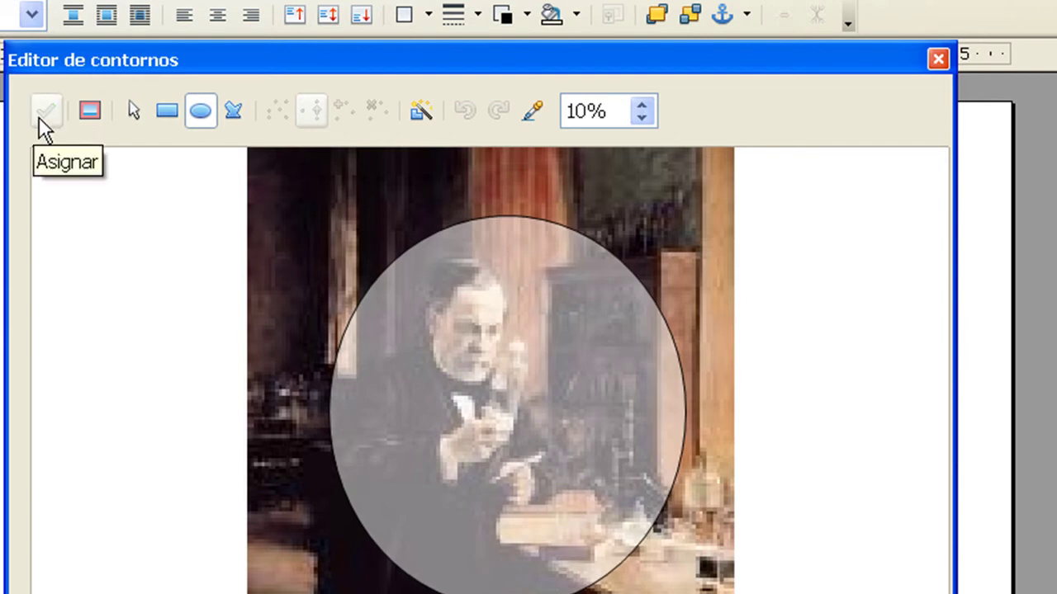
click(939, 58)
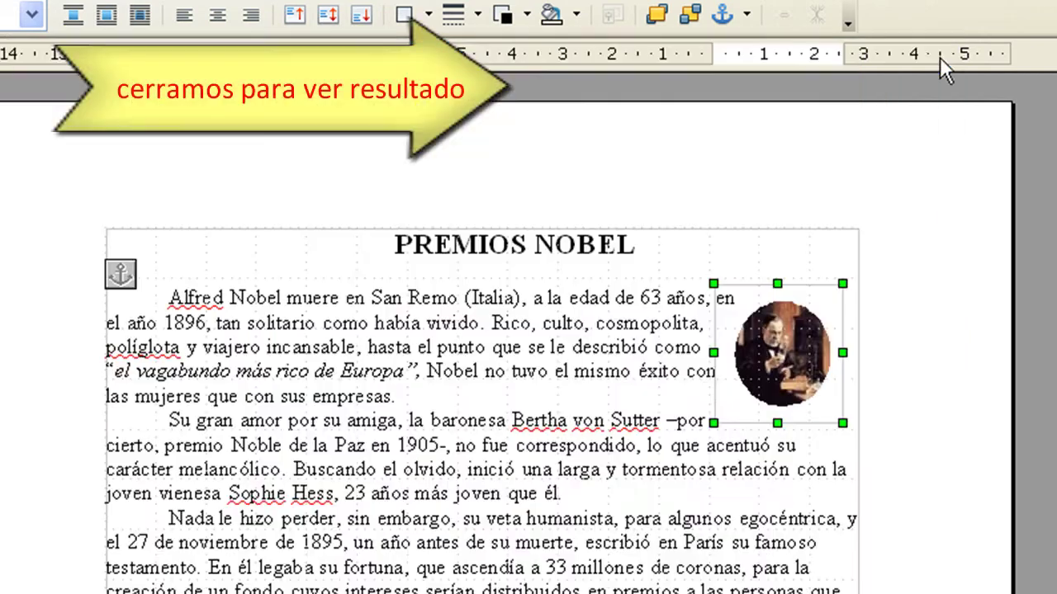
Move the round picture to the middle of the second paragraph and switch its text wrapping to Continuo.
drag(791, 348, 453, 442)
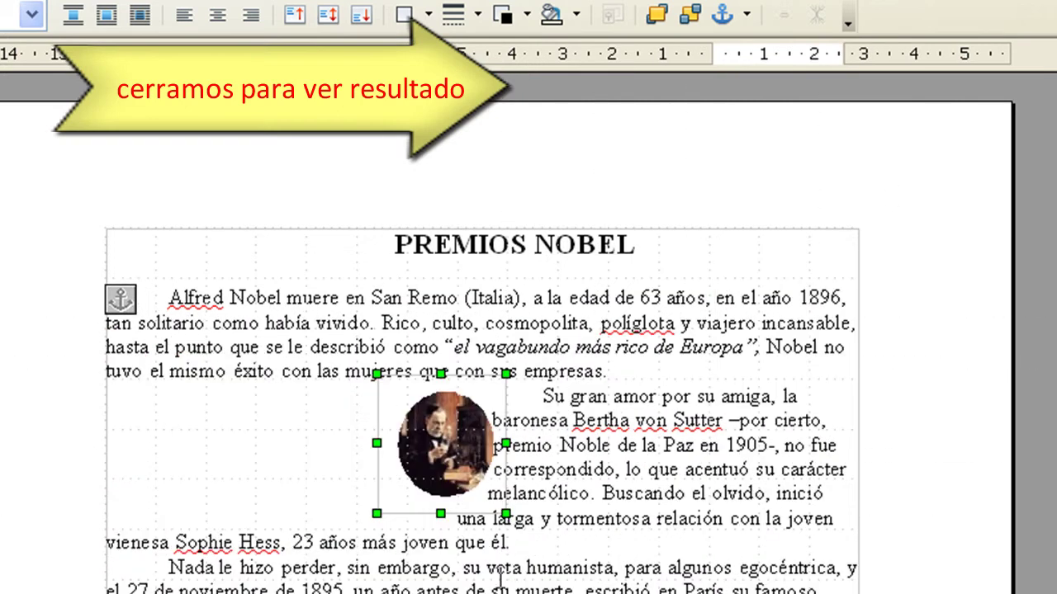
right_click(443, 433)
mouse_move(565, 542)
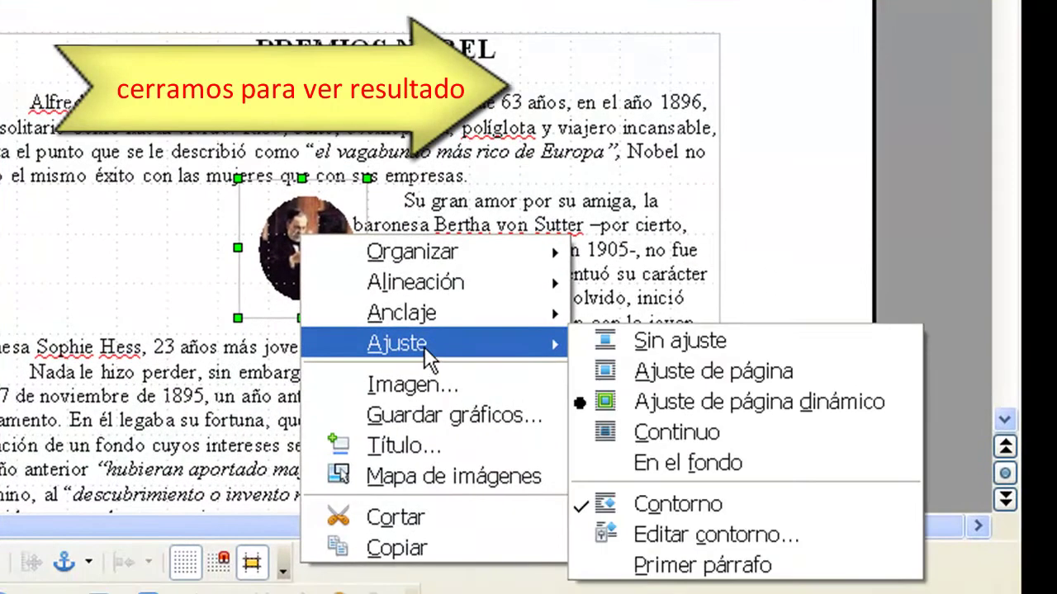
click(707, 434)
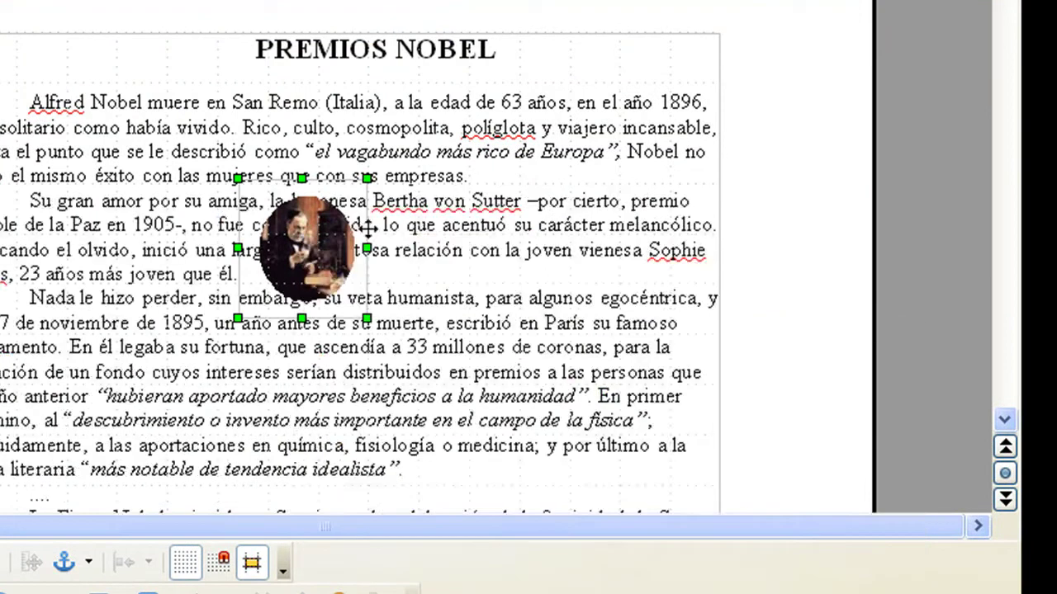
drag(314, 250, 383, 251)
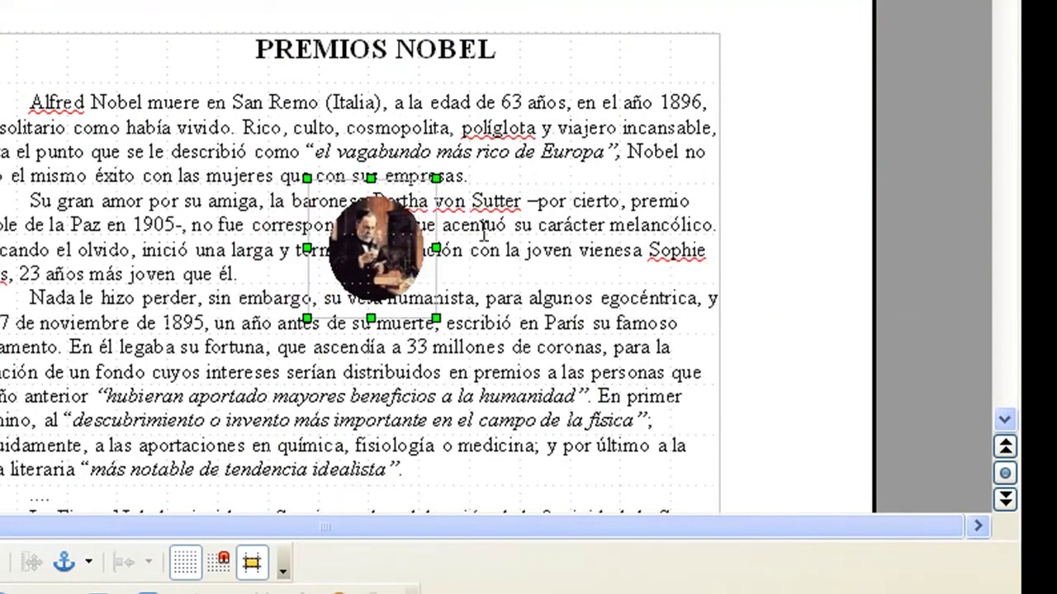
Change the contoured picture's text wrapping to Paralelo and move it slightly left between the second and third paragraphs.
right_click(401, 261)
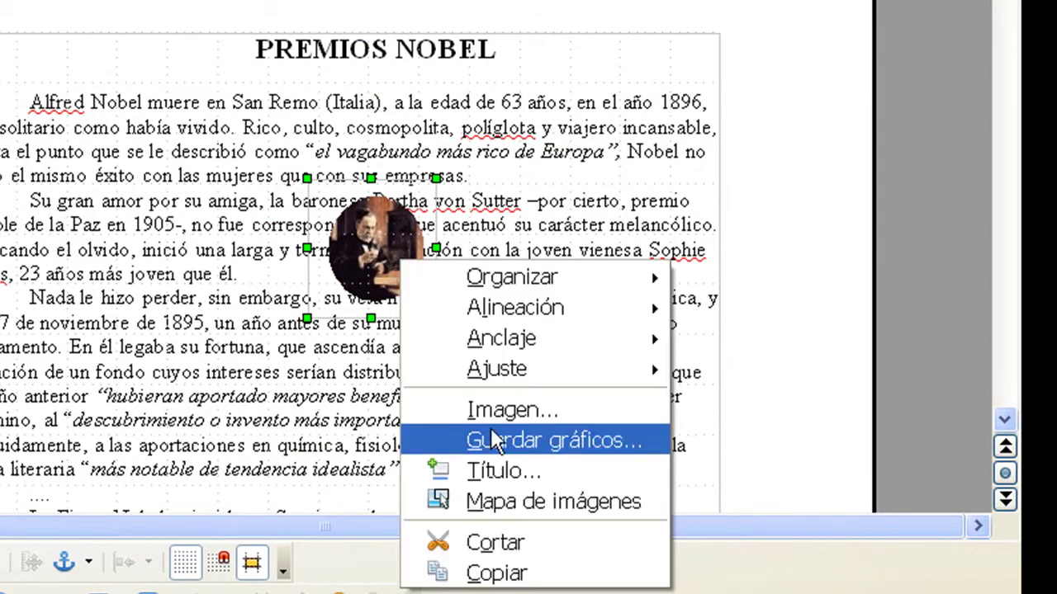
click(490, 406)
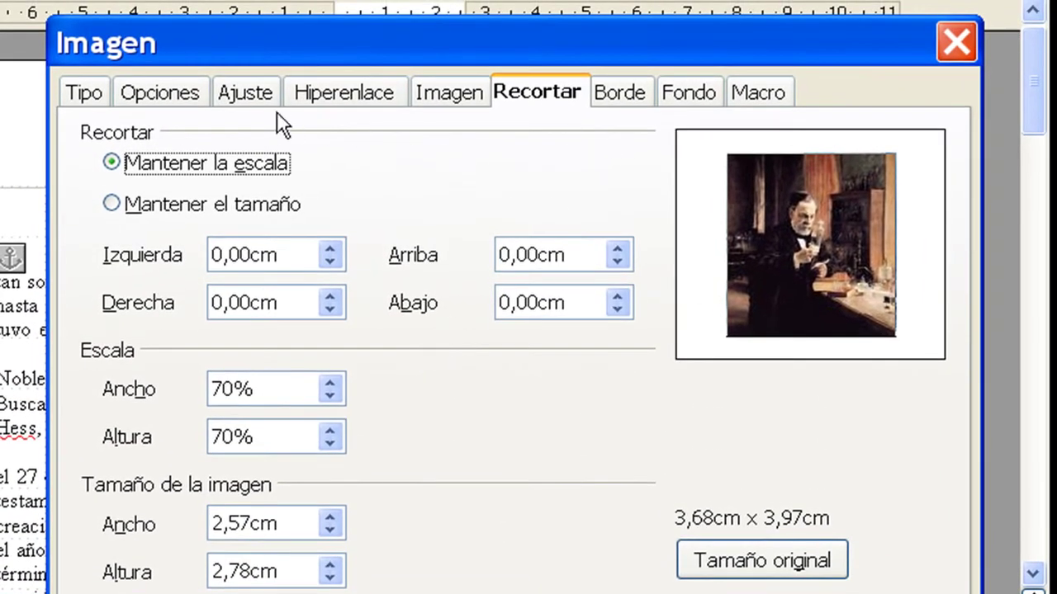
click(246, 93)
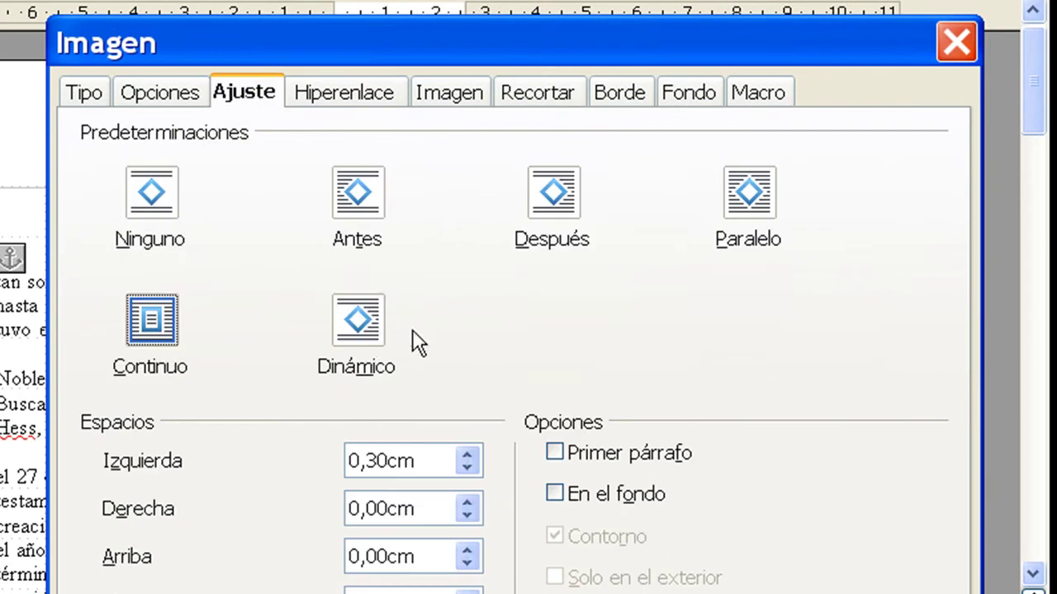
click(753, 208)
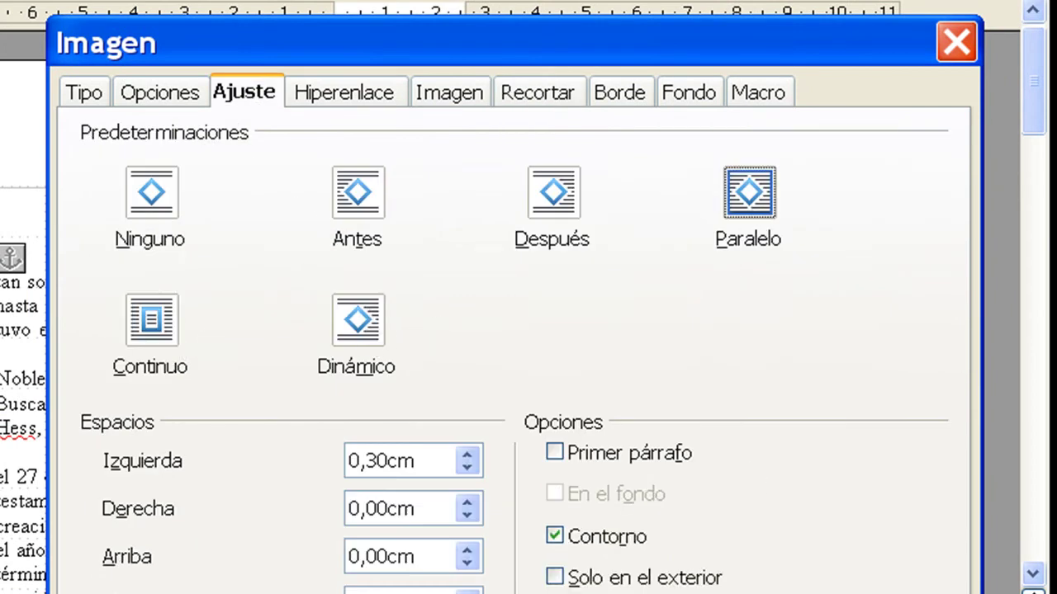
key(Return)
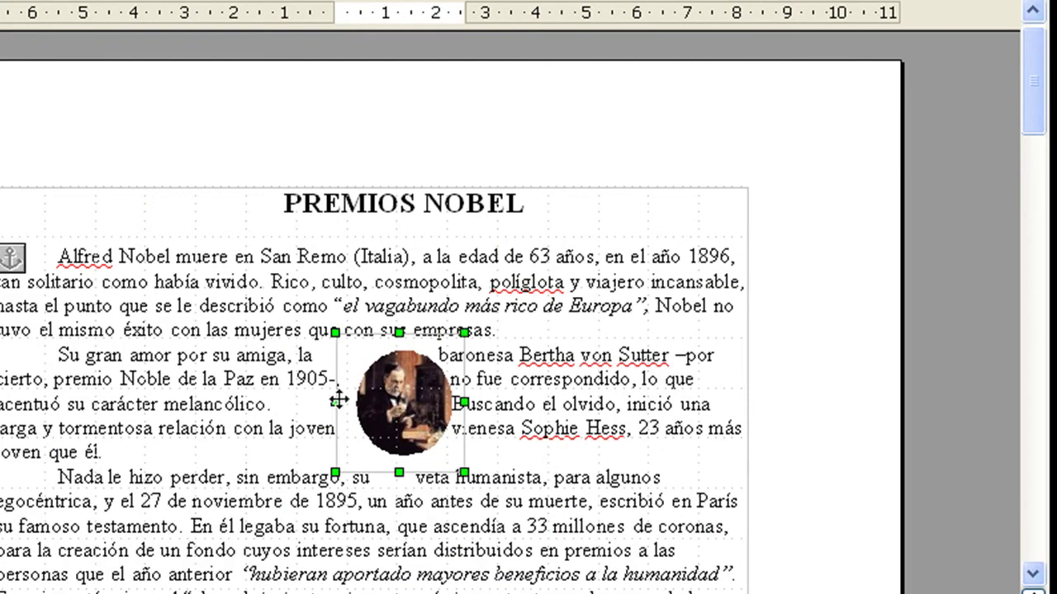
drag(440, 416, 375, 429)
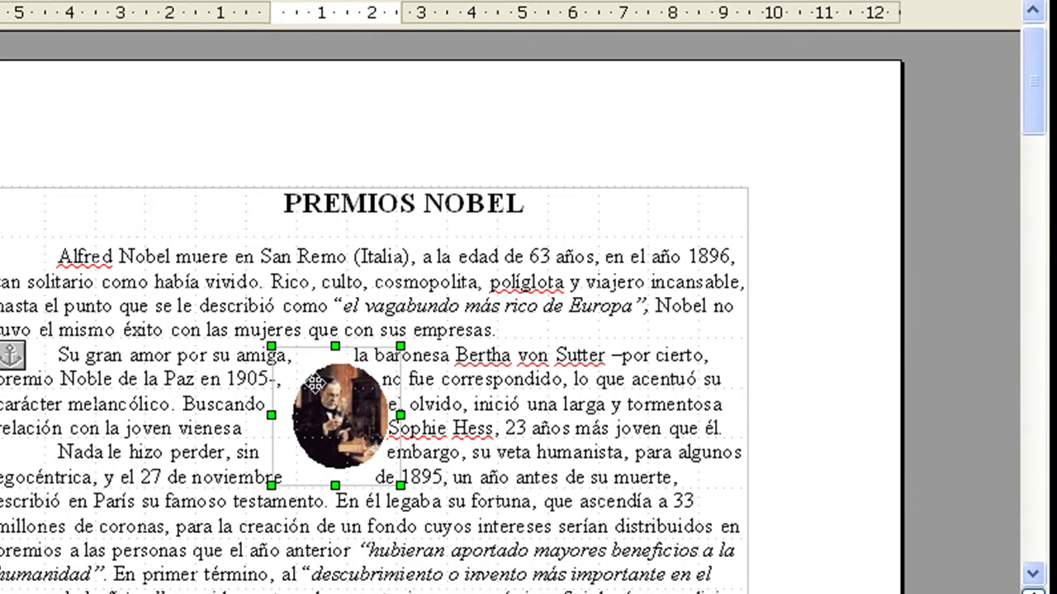
Set the picture's right wrap spacing to 0,10 cm and increase the spacing above it.
right_click(344, 417)
click(474, 553)
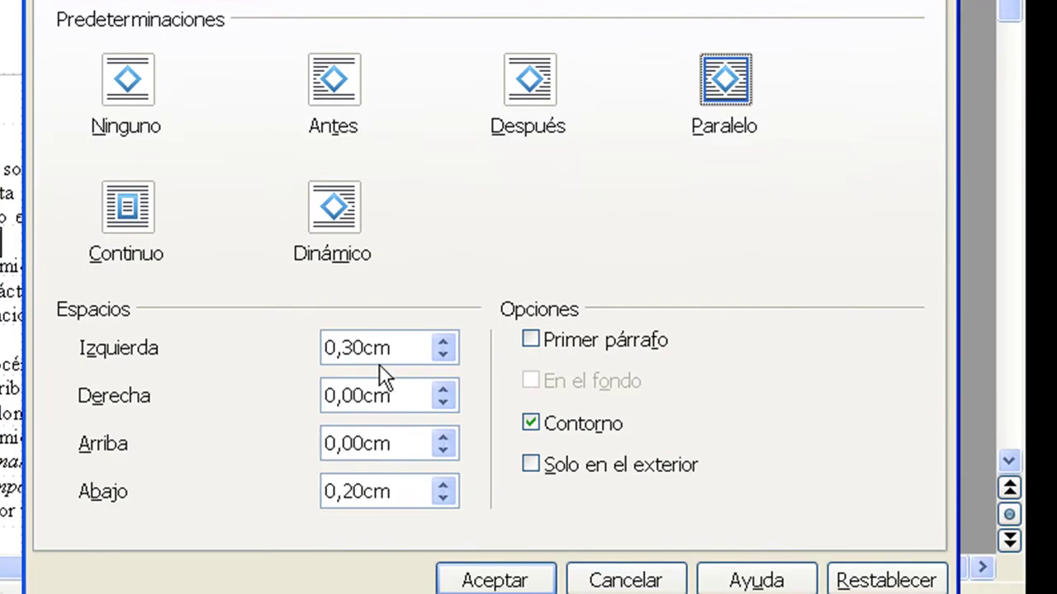
click(443, 391)
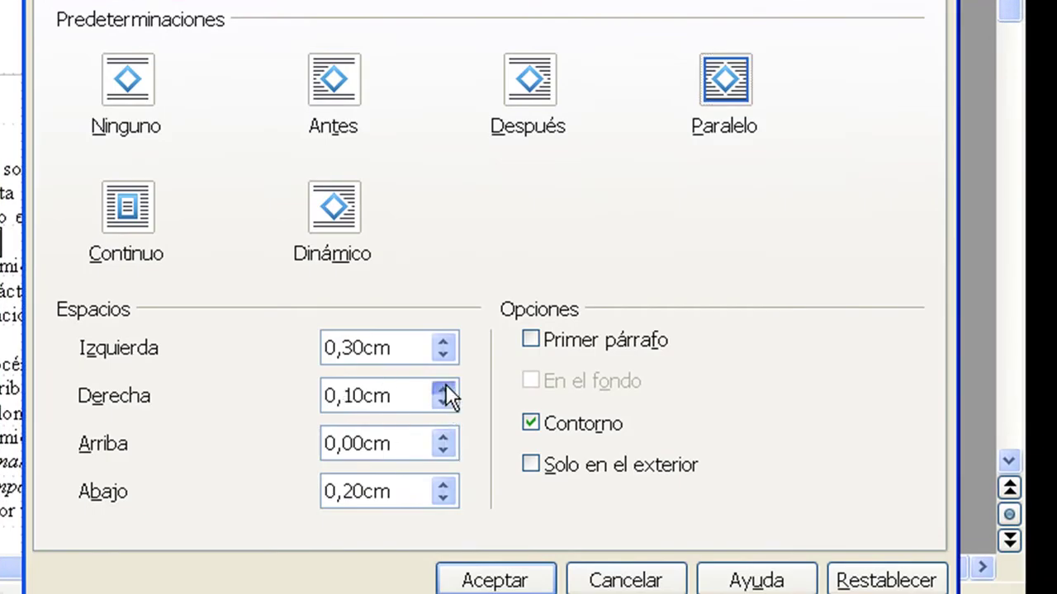
click(443, 439)
click(444, 438)
click(494, 580)
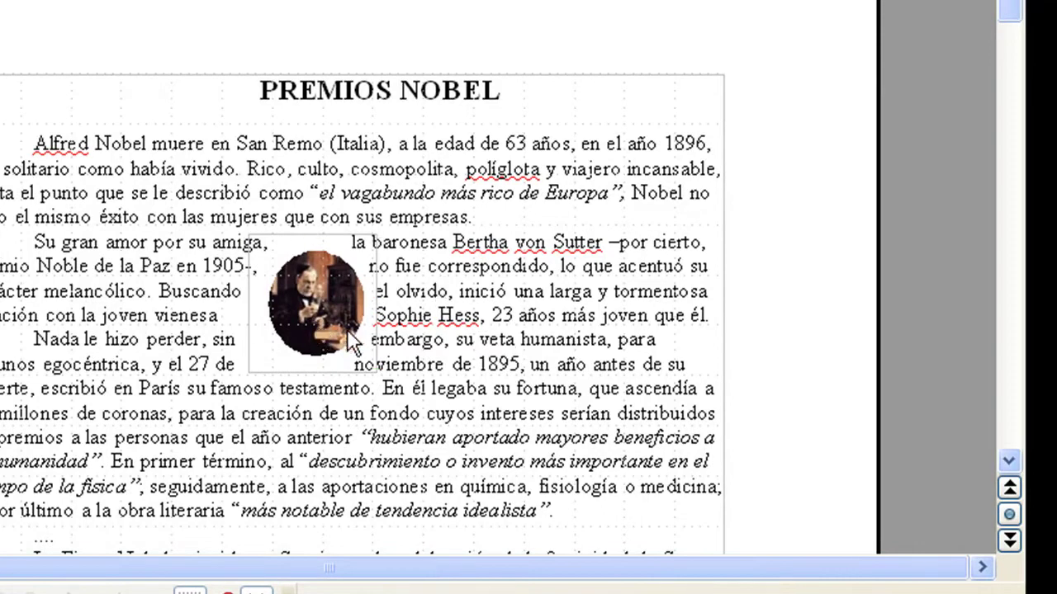
right_click(329, 284)
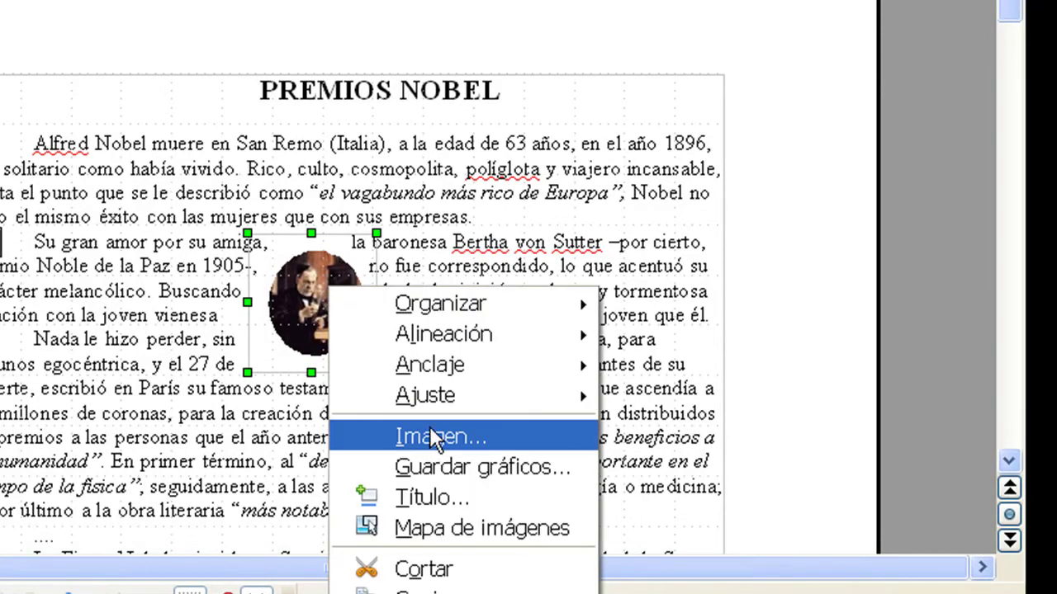
mouse_move(432, 404)
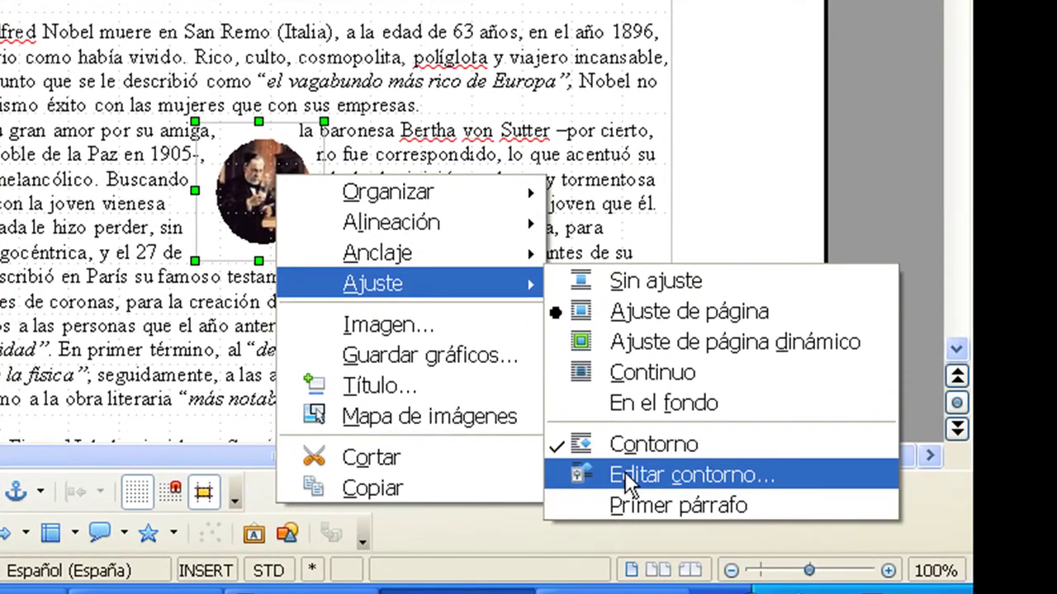
click(639, 408)
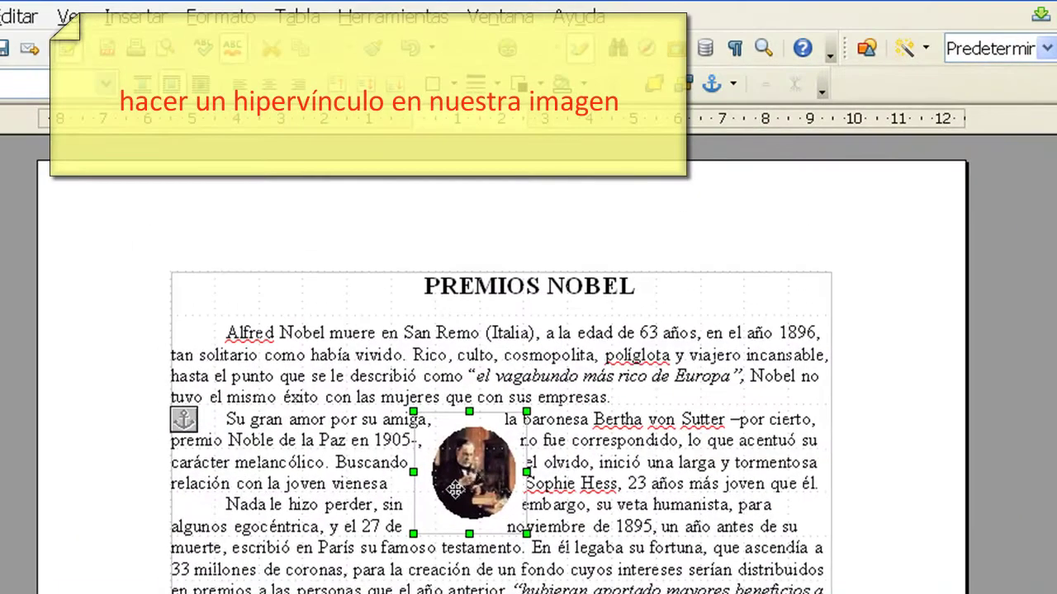
right_click(474, 479)
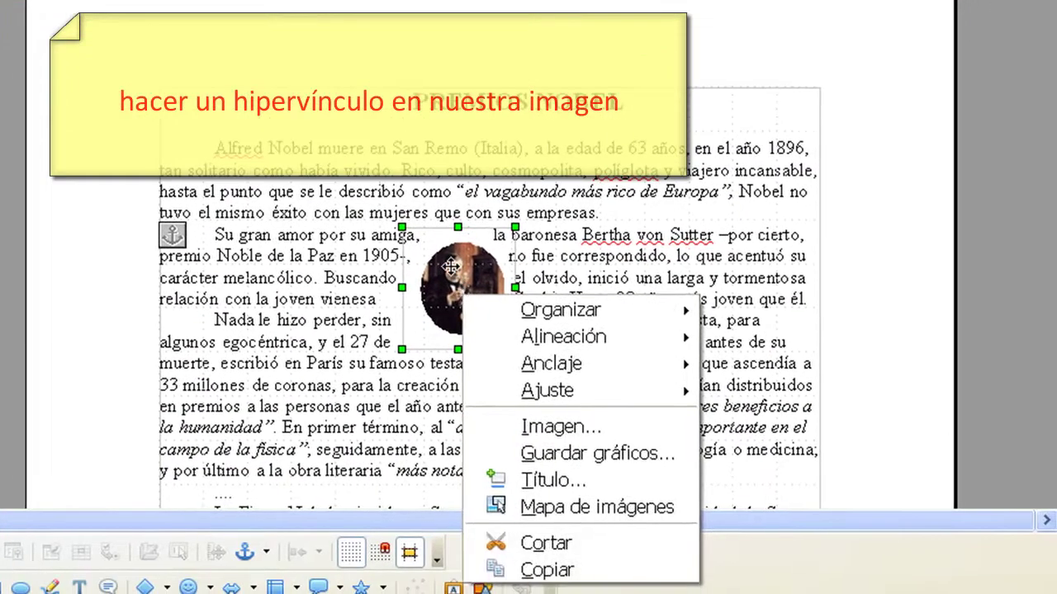
click(490, 448)
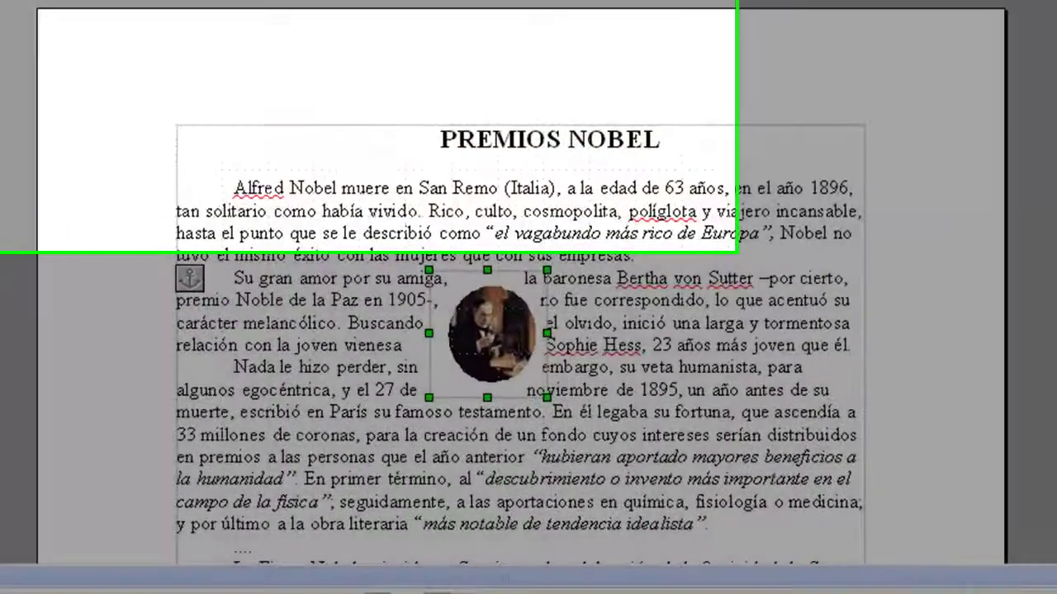
click(254, 49)
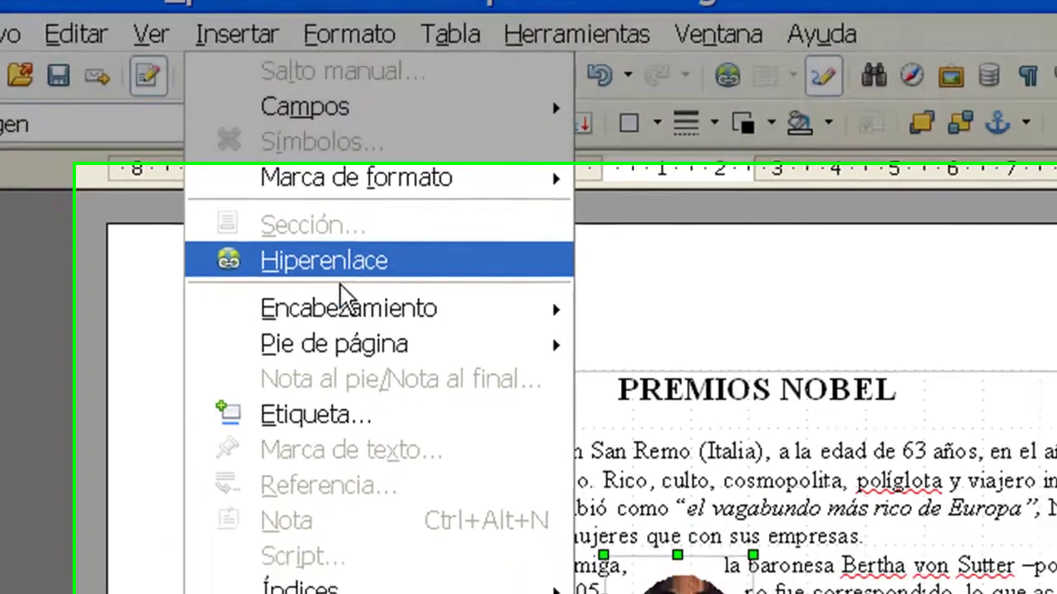
click(375, 316)
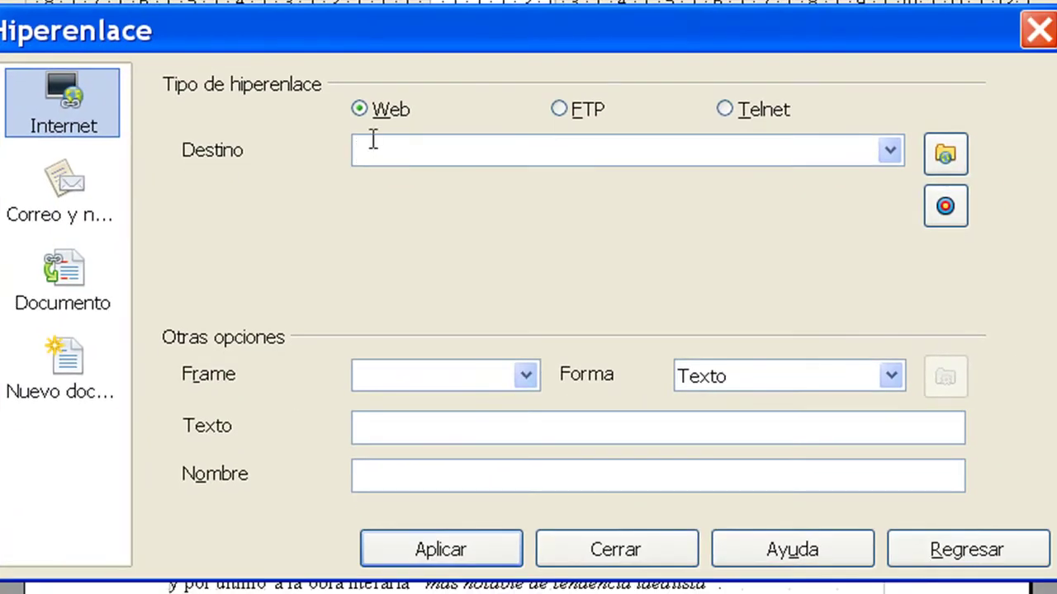
text(ht)
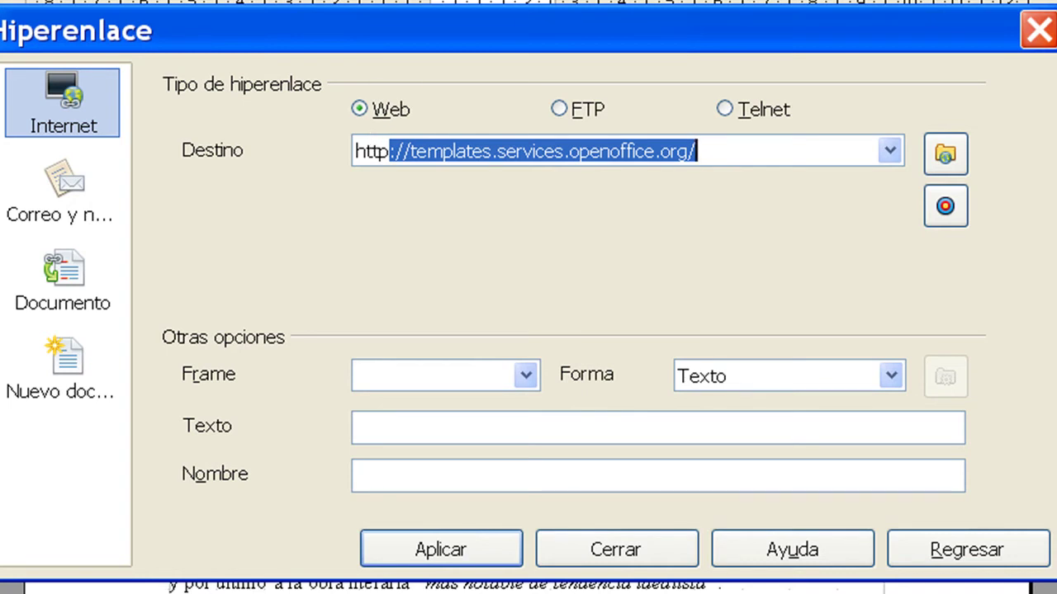
click(810, 142)
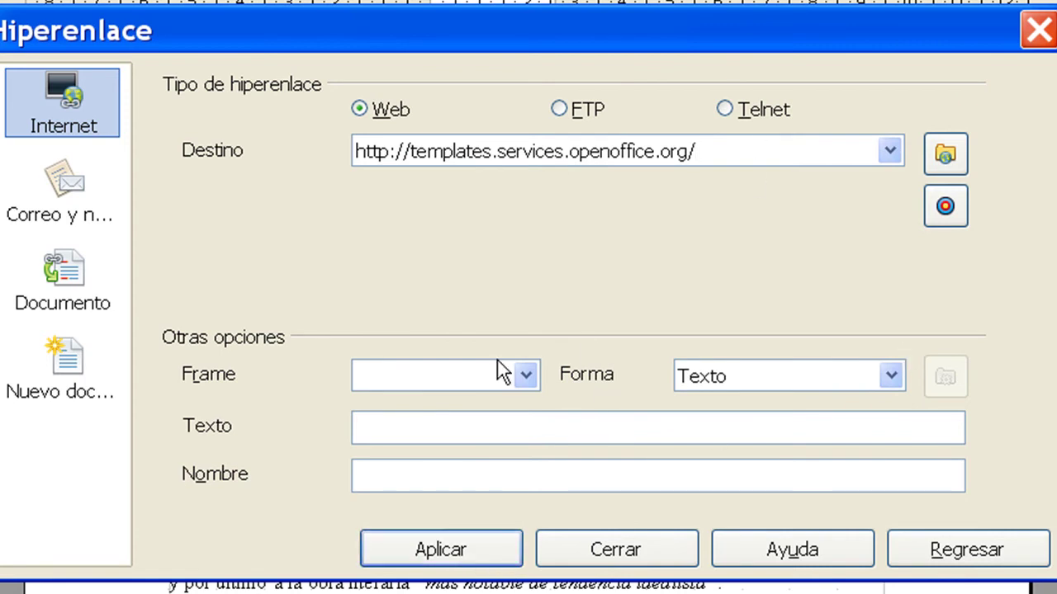
Set the hyperlink's target frame to _blank, apply the link, close the dialog and deselect the picture.
click(530, 378)
click(492, 408)
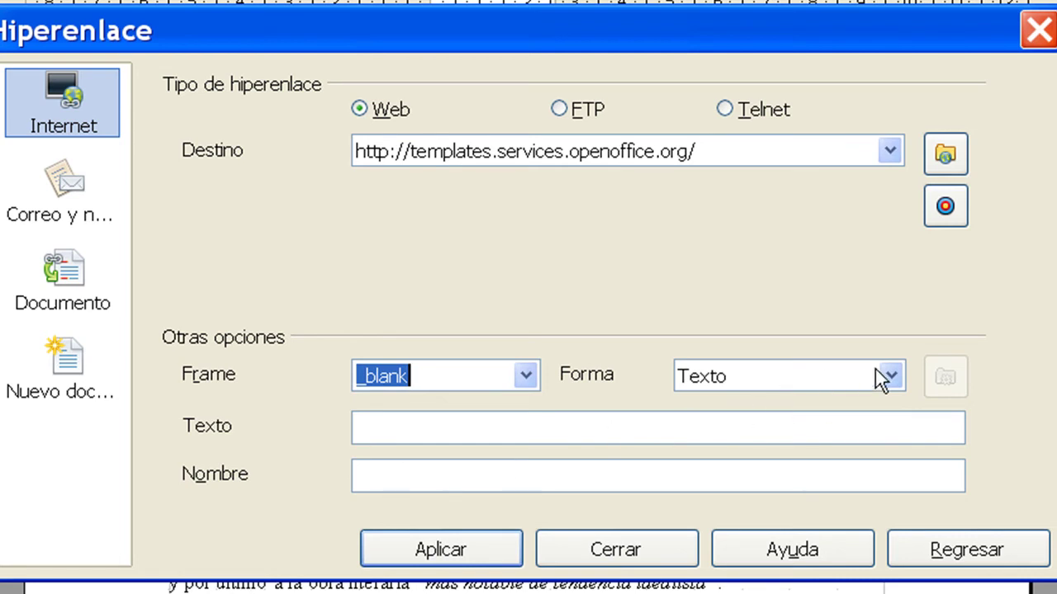
click(408, 559)
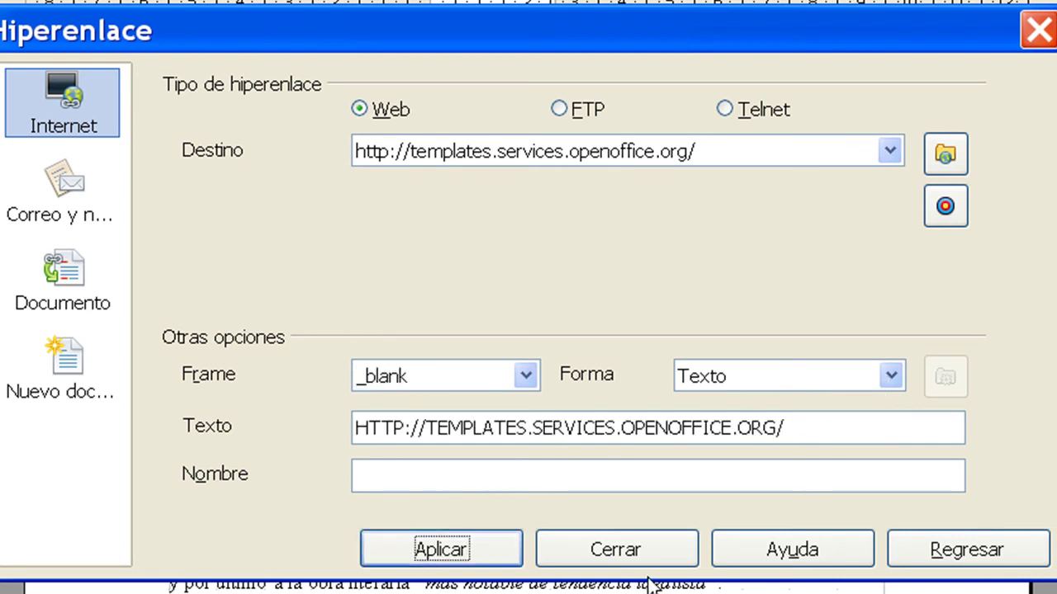
click(627, 555)
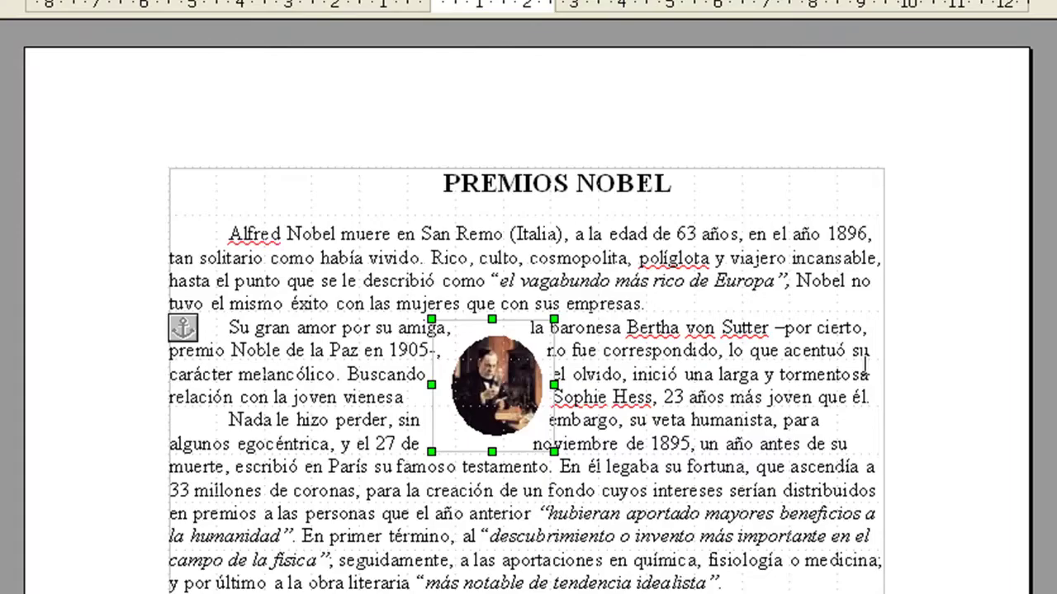
click(844, 341)
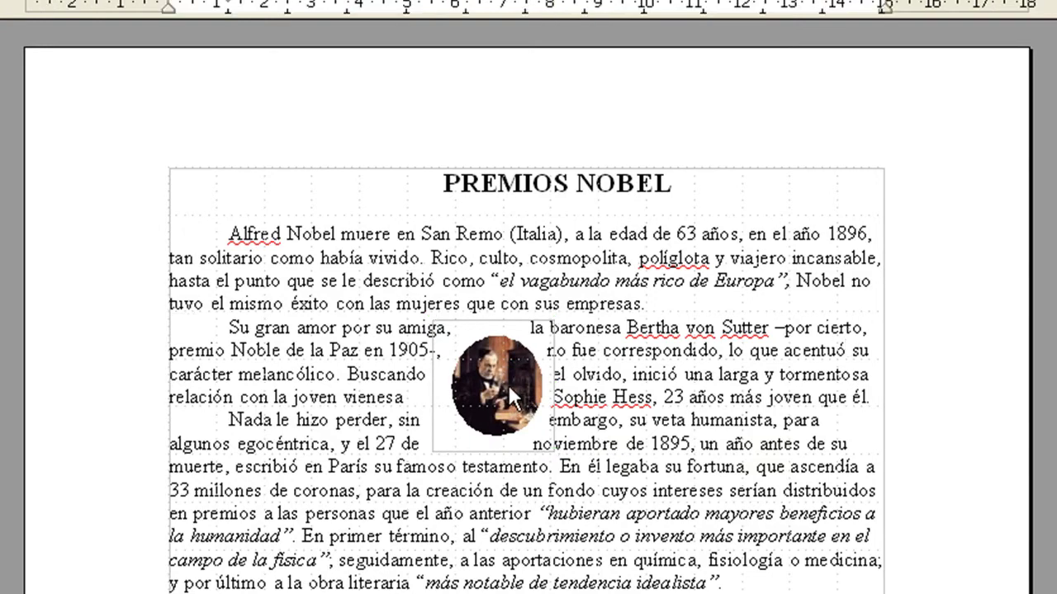
mouse_move(509, 385)
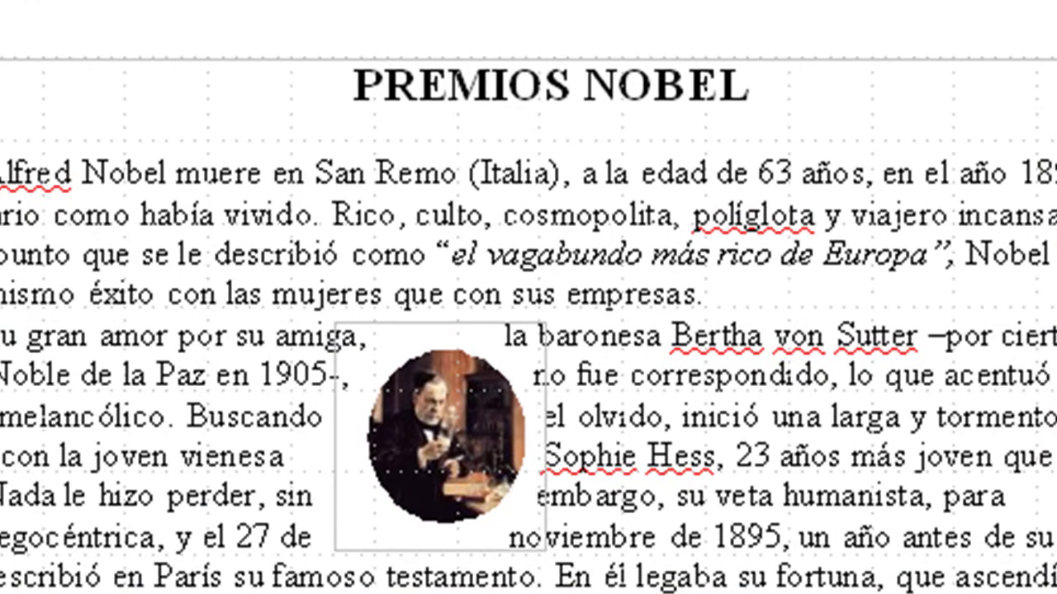
Insert the Octavio_Paz picture from the recursos folder into the document.
scroll(661, 483, down, 3)
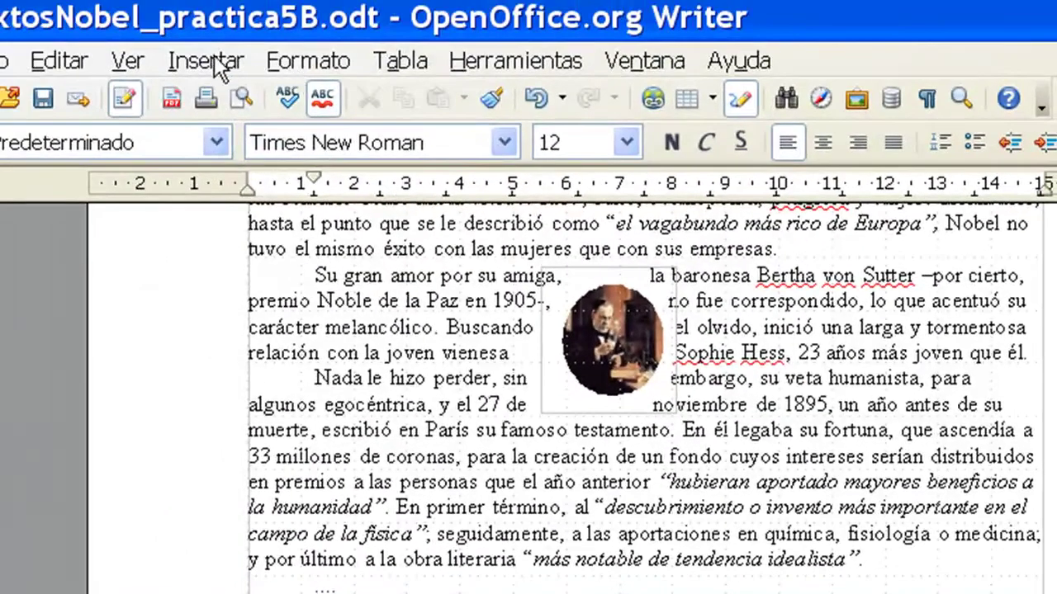
click(208, 61)
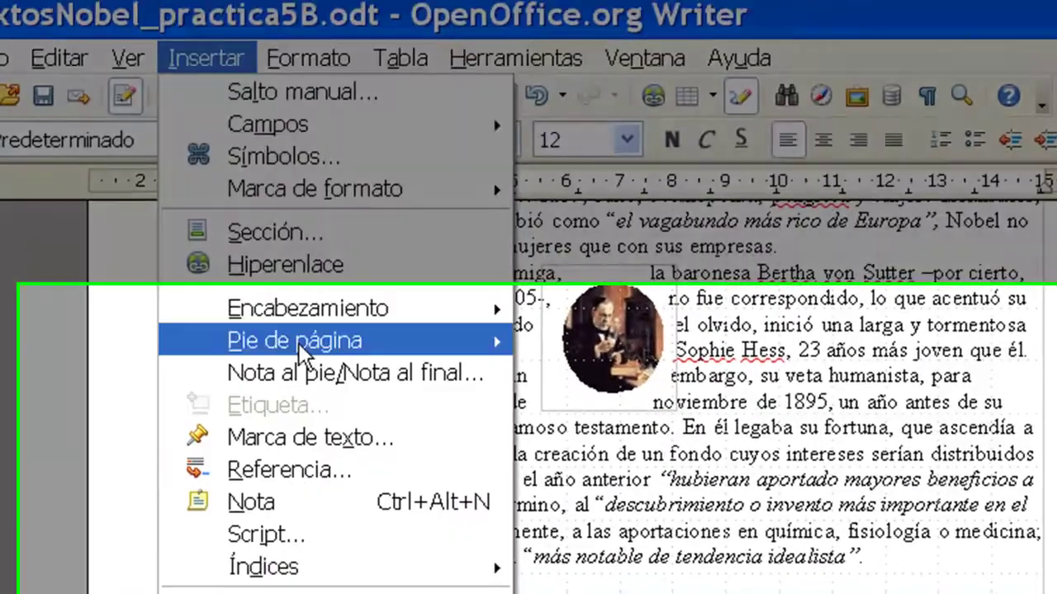
mouse_move(330, 466)
click(613, 467)
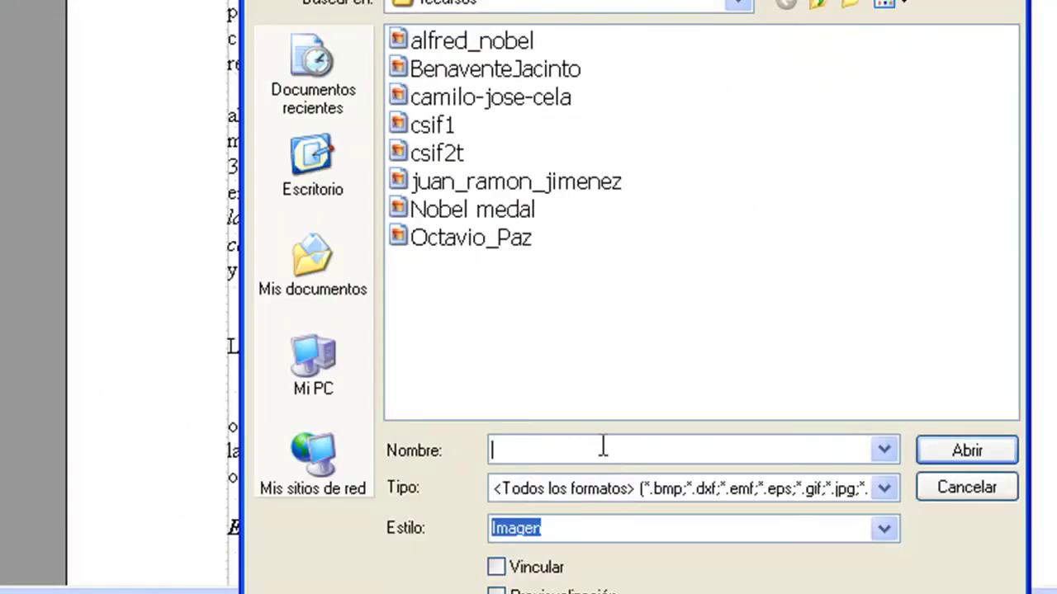
click(453, 241)
click(968, 450)
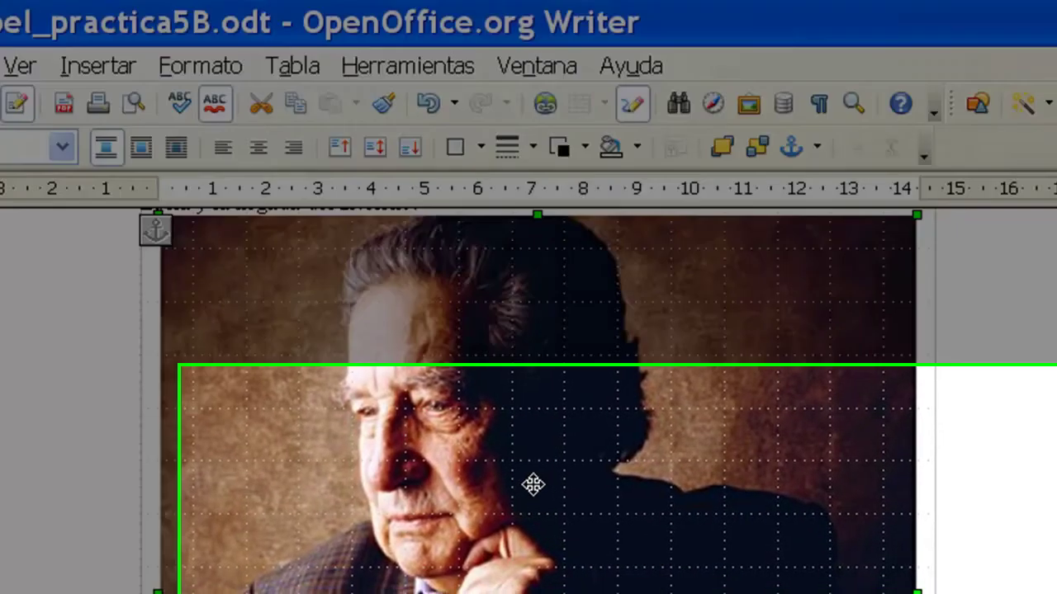
Open the Octavio_Paz picture's contour editor, generate an automatic contour and shrink it inward from its upper-left corner.
right_click(537, 485)
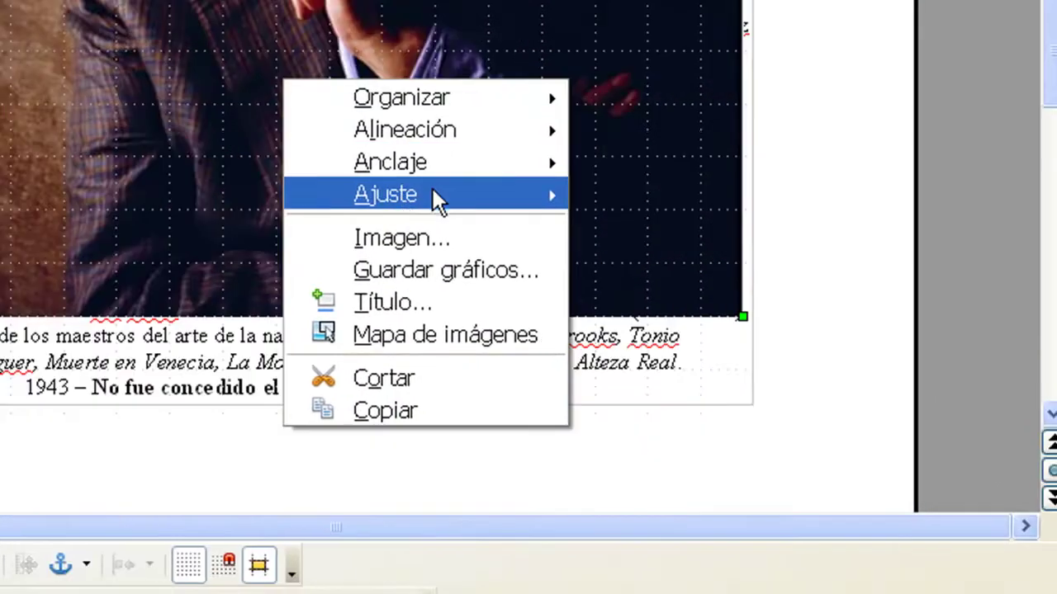
mouse_move(433, 198)
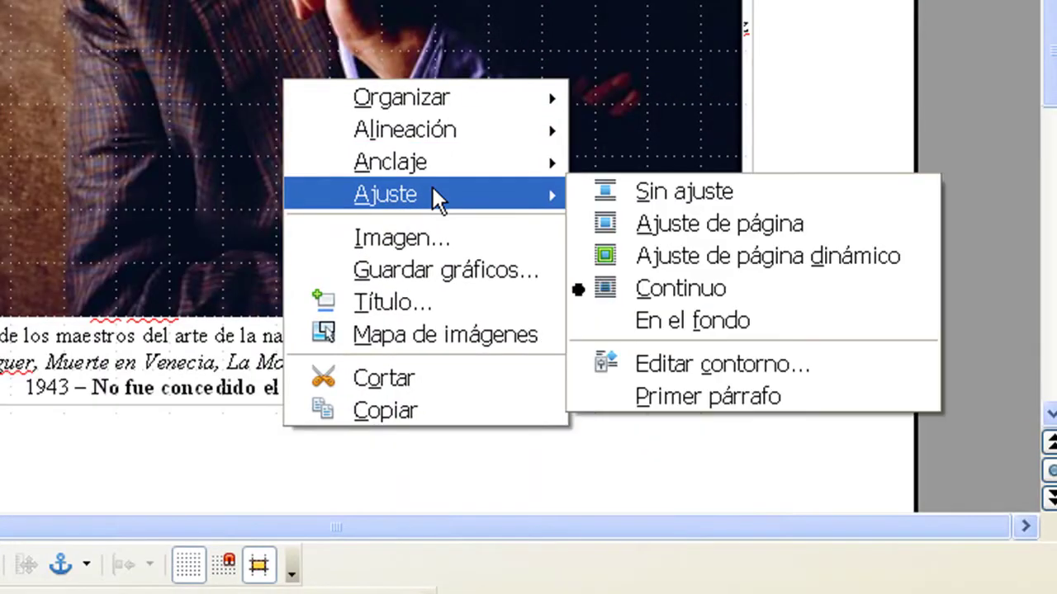
click(684, 364)
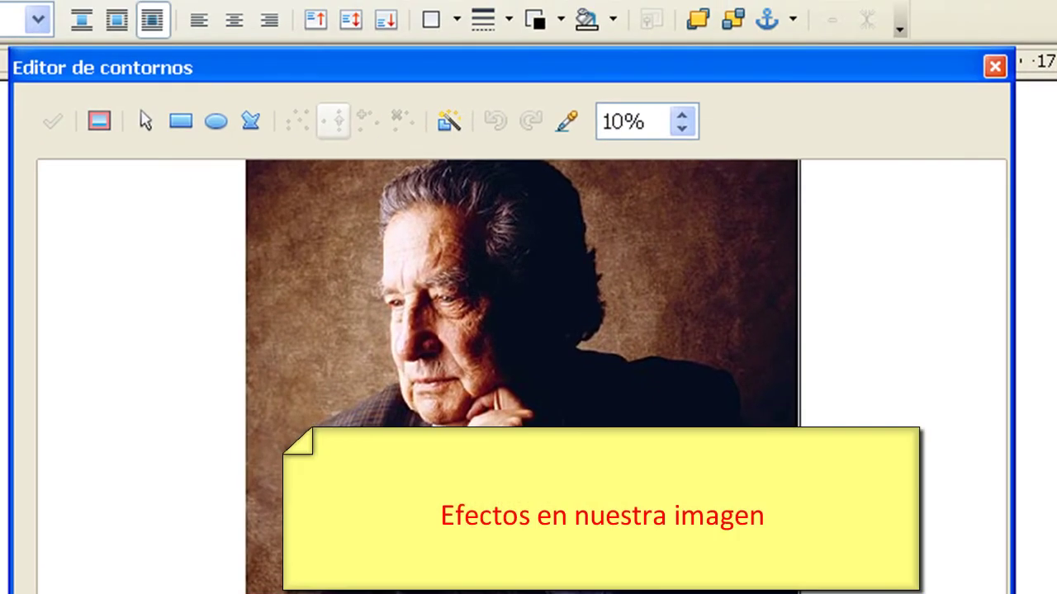
click(448, 122)
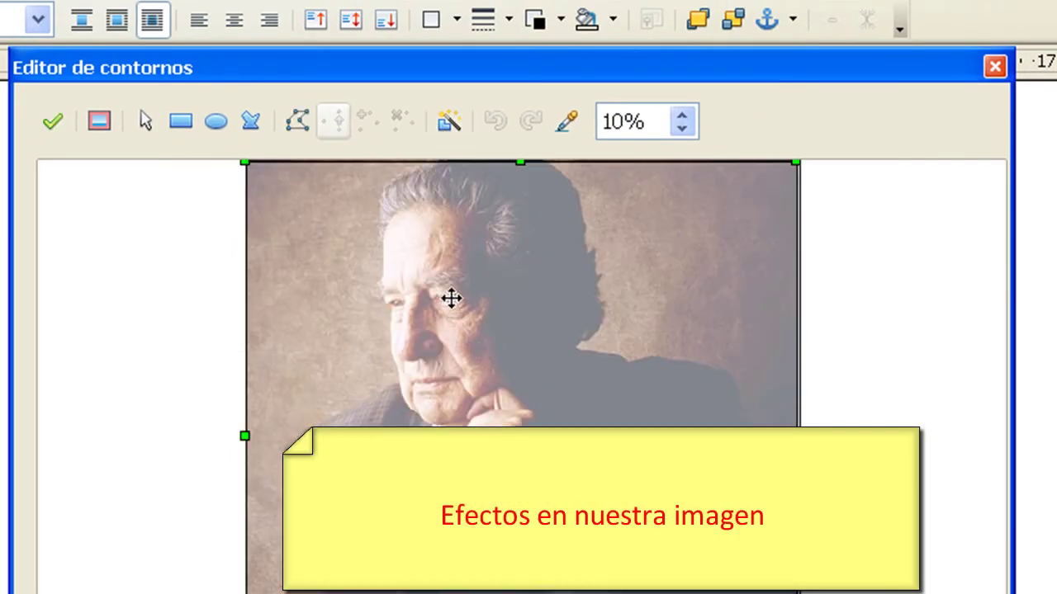
drag(246, 163, 314, 215)
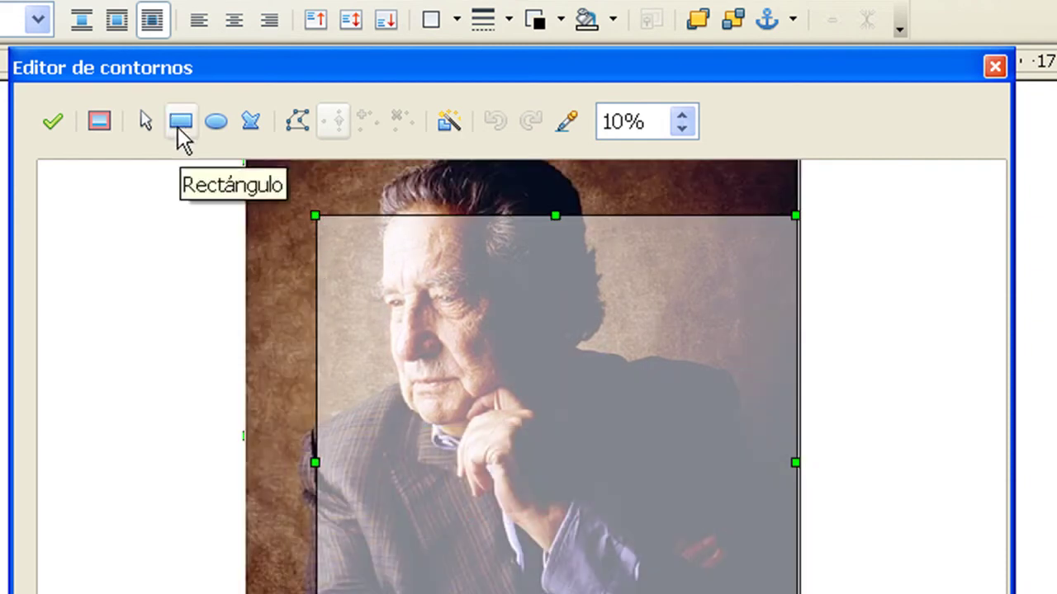
Edit the contour's points to notch its upper and lower edges, shift it toward the upper left, assign it and close the editor.
click(296, 122)
drag(315, 211, 429, 314)
drag(784, 217, 530, 328)
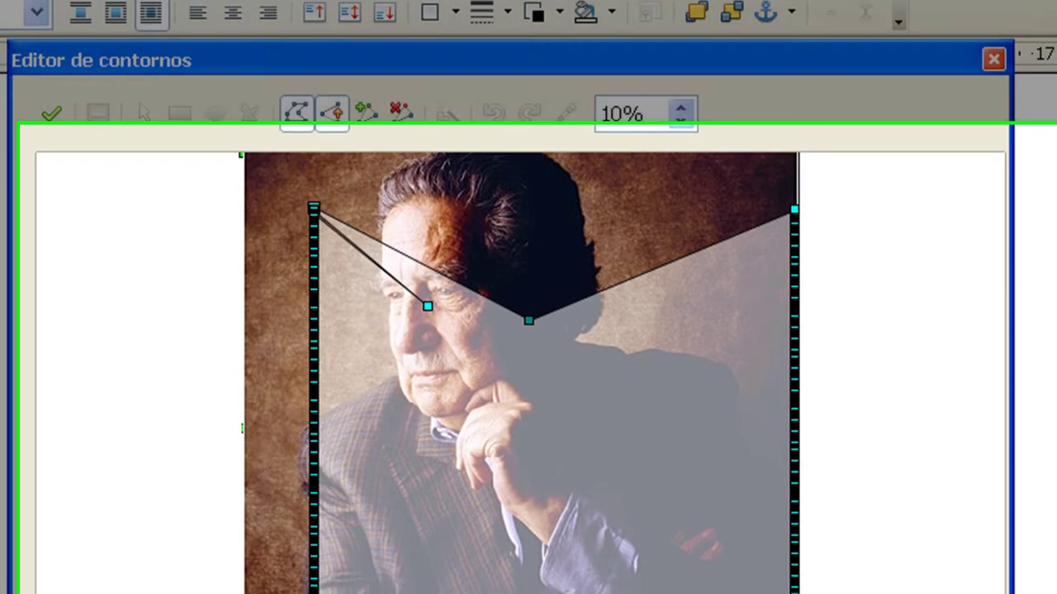
drag(449, 593, 444, 593)
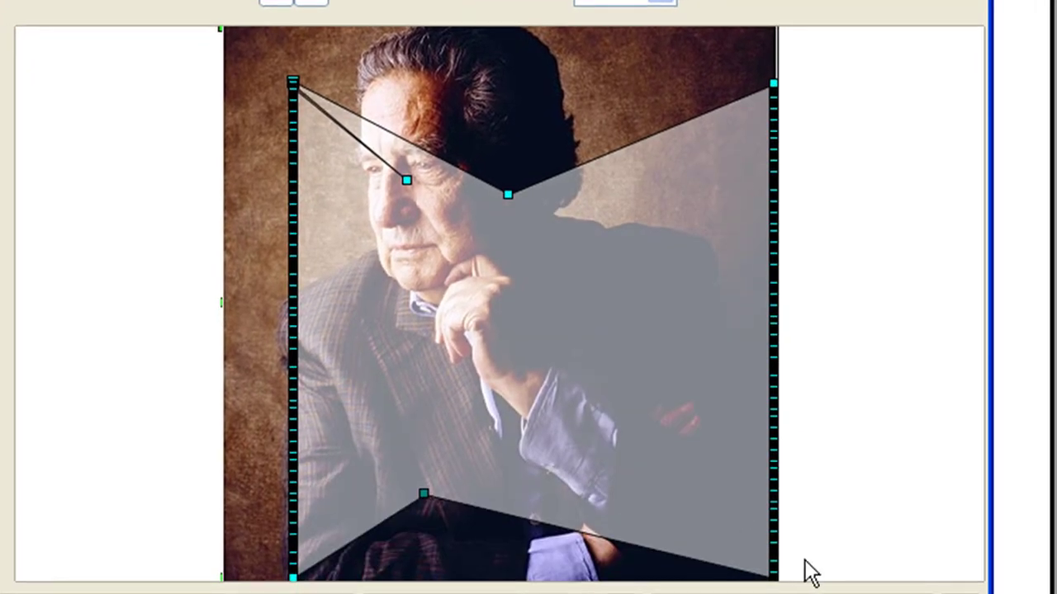
drag(764, 372, 636, 357)
drag(485, 241, 471, 217)
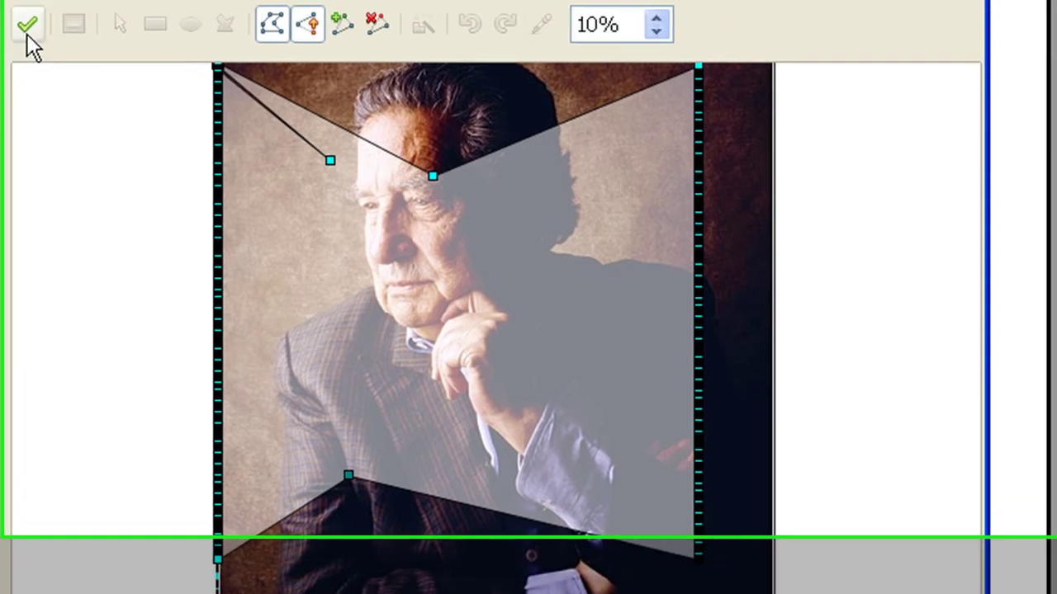
click(24, 26)
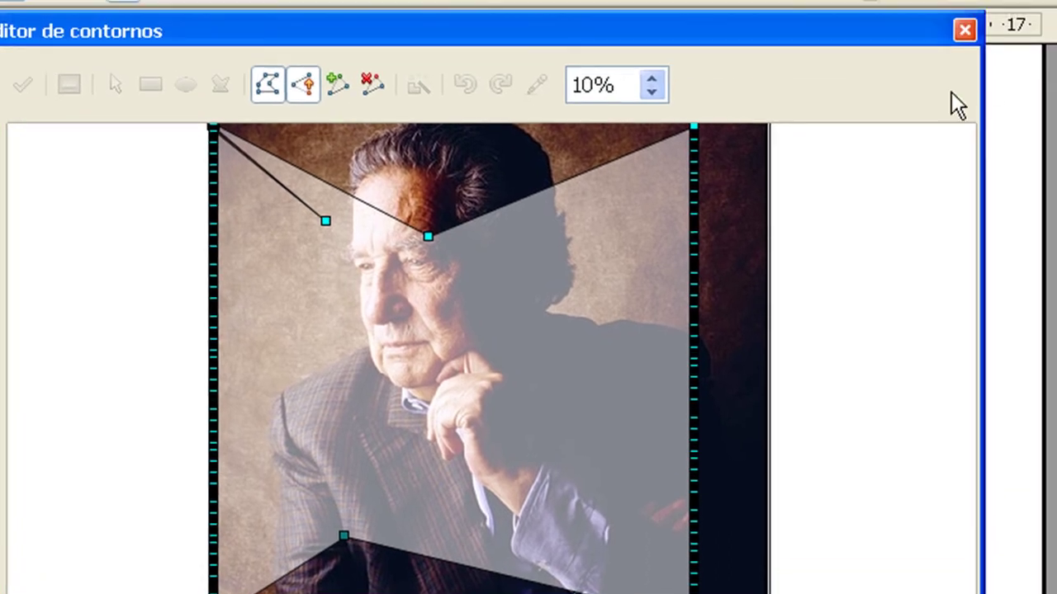
click(964, 31)
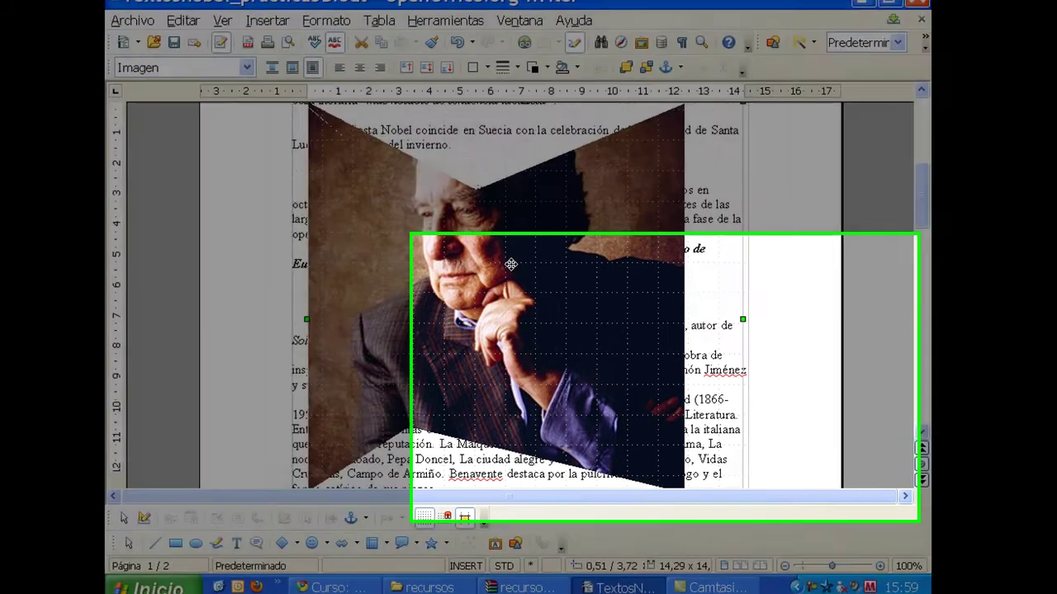
Set the Octavio_Paz picture's text wrapping to En el fondo and check its wrap options in the picture properties.
right_click(522, 273)
mouse_move(605, 324)
mouse_move(406, 111)
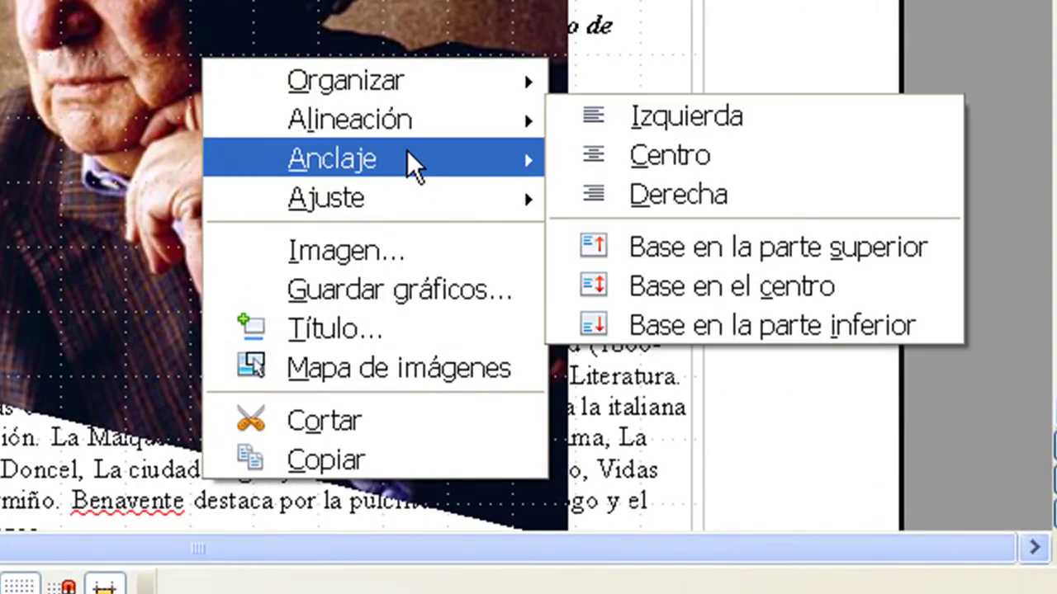
mouse_move(410, 186)
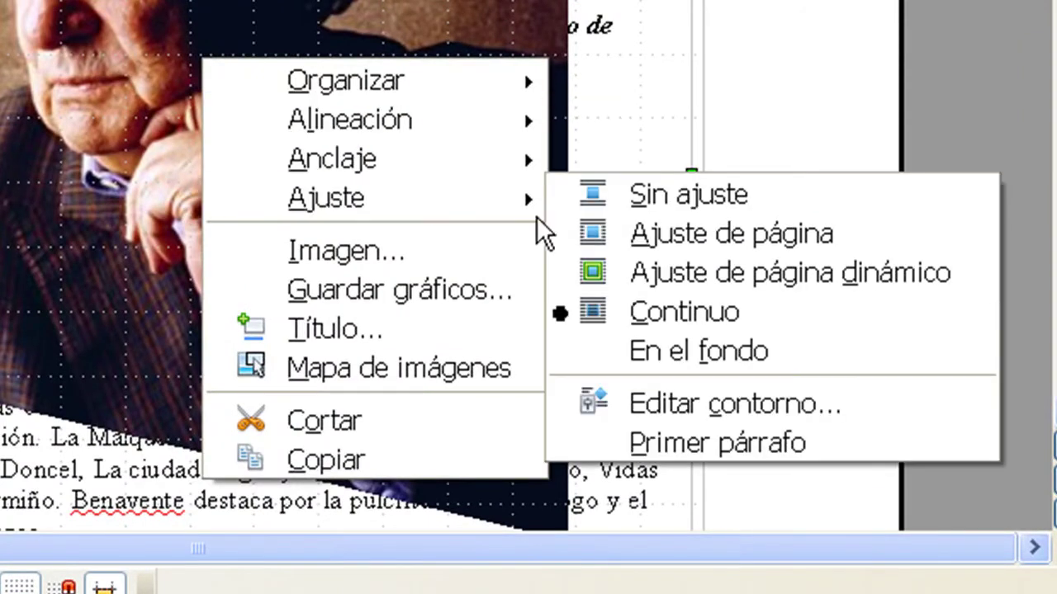
click(738, 351)
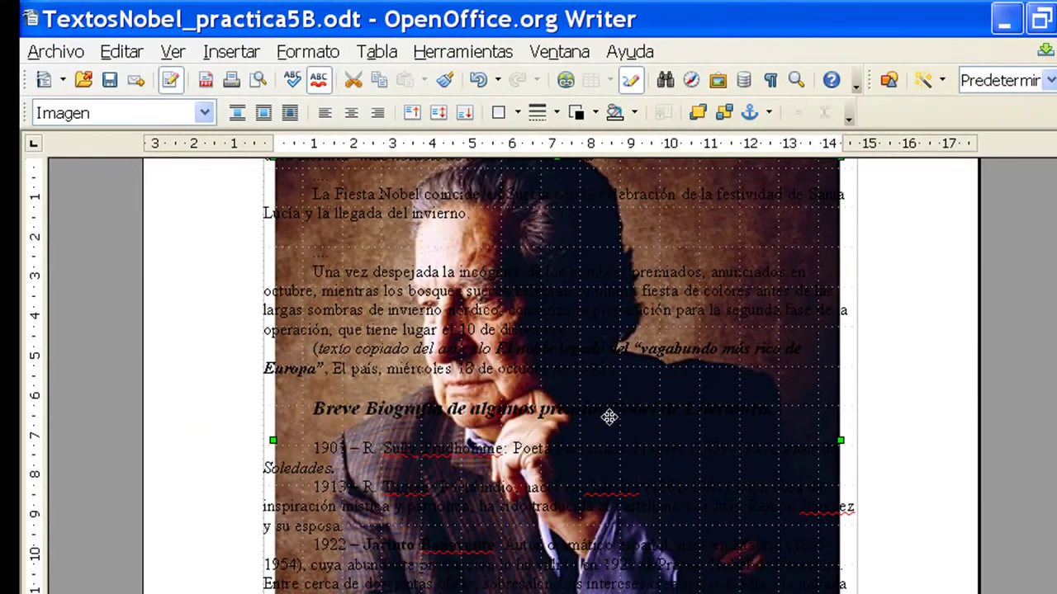
right_click(608, 418)
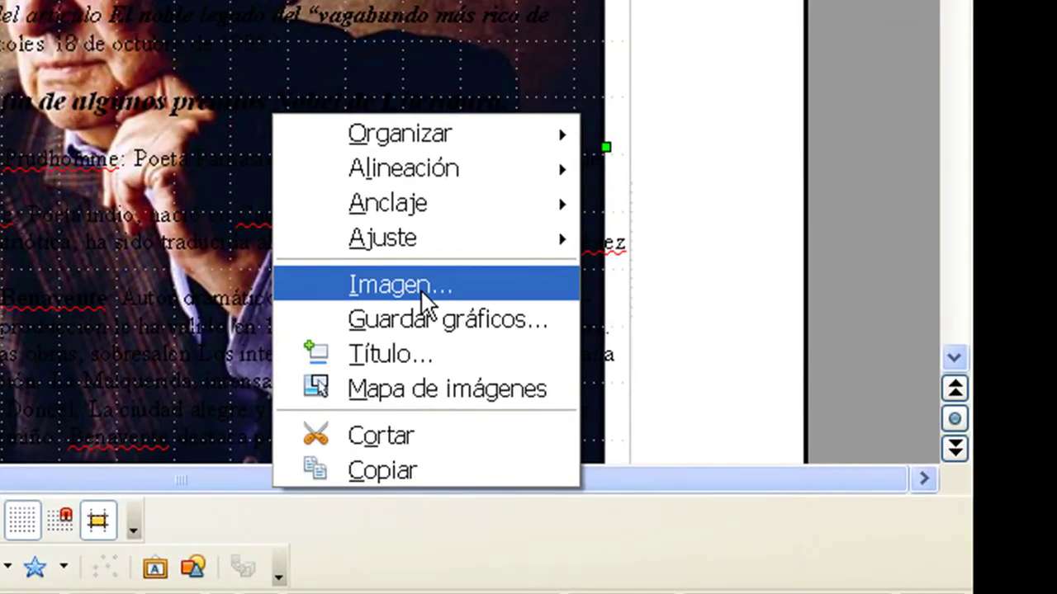
click(401, 285)
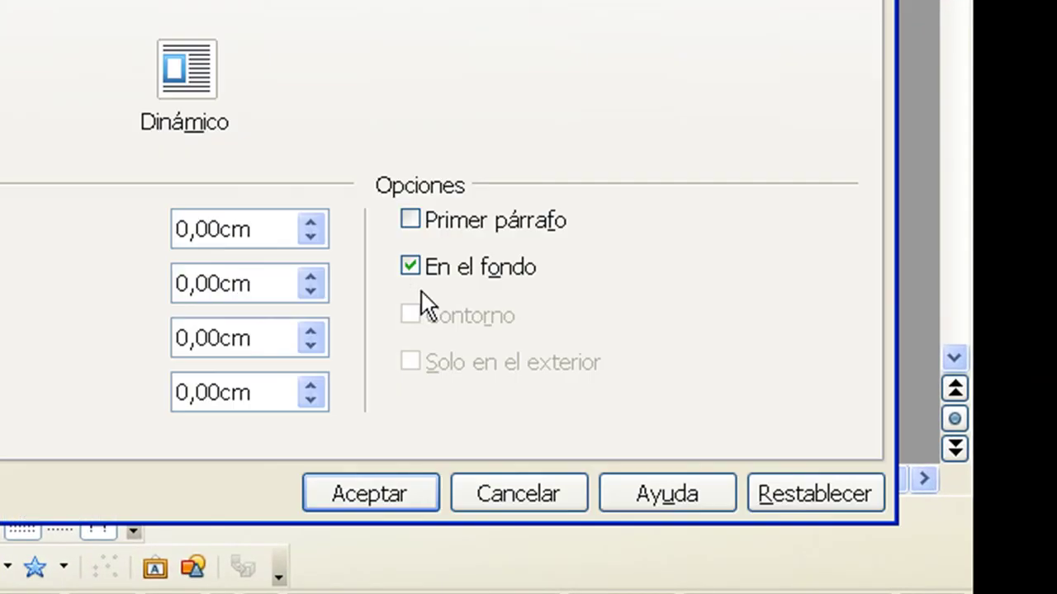
key(Return)
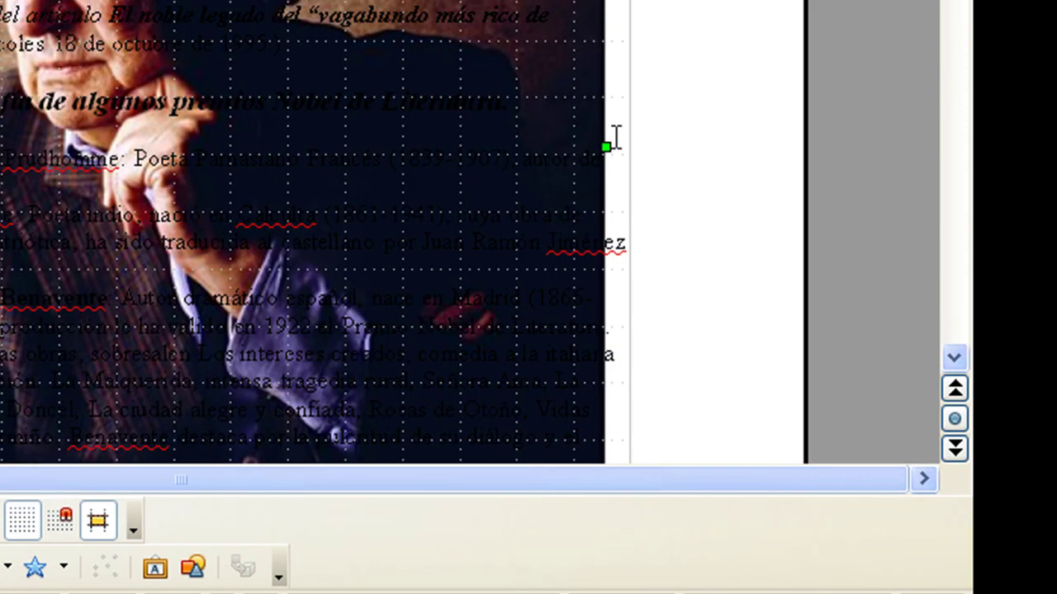
Reopen the picture's contour editor and draw a large ellipse over the man's head and shoulders.
right_click(371, 135)
mouse_move(557, 252)
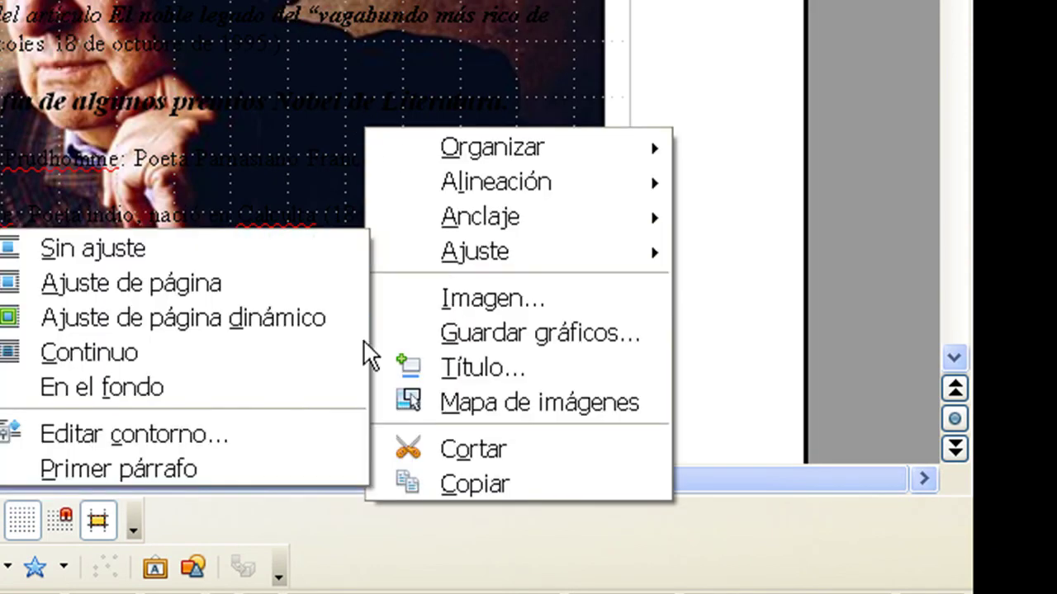
click(251, 440)
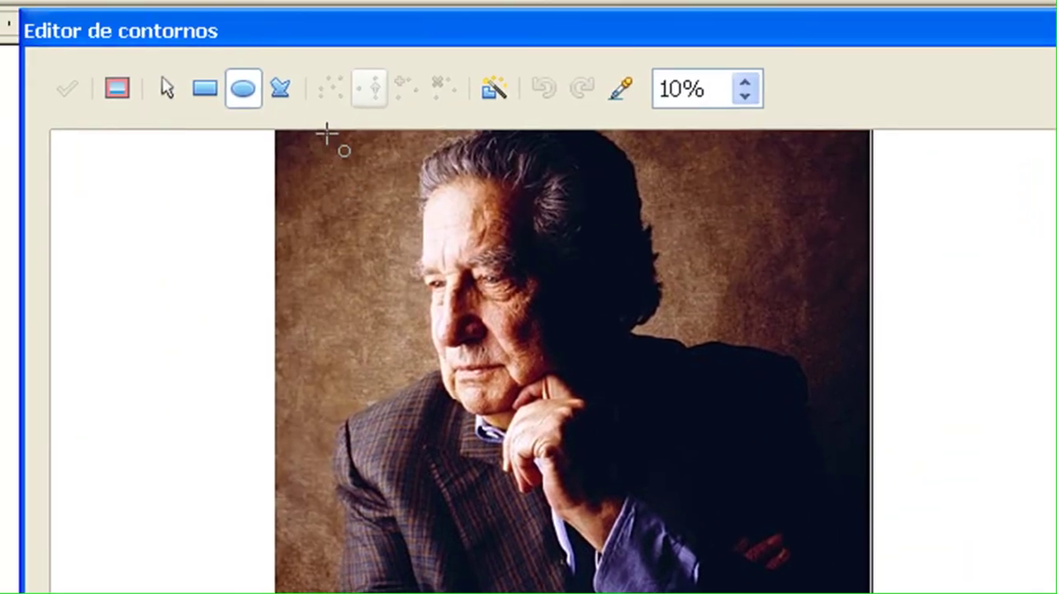
drag(123, 0, 620, 347)
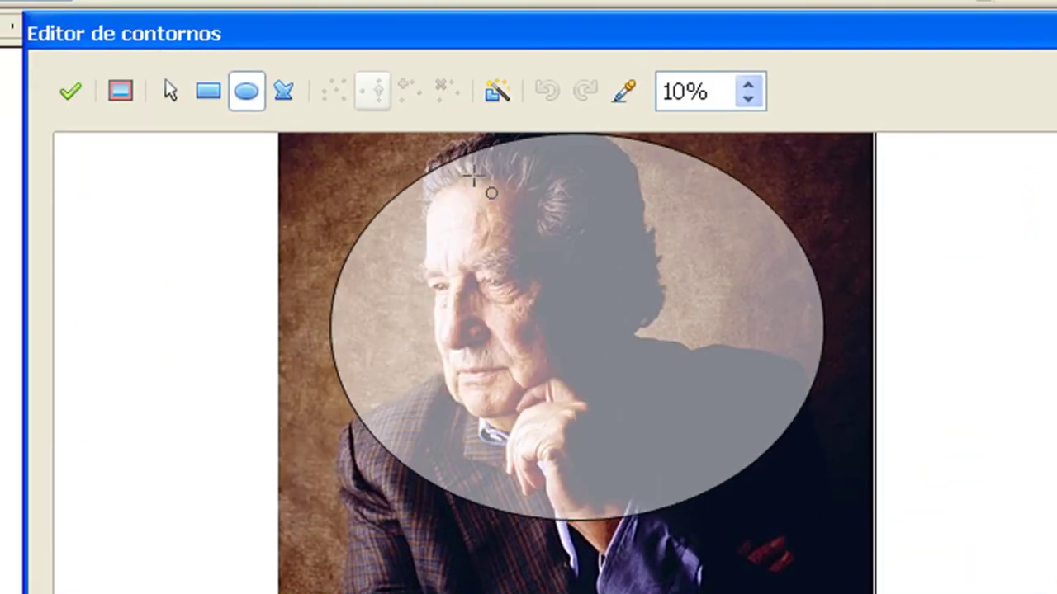
Move the elliptical contour slightly left and assign it to the picture.
click(170, 91)
click(580, 354)
drag(579, 354, 527, 347)
click(80, 102)
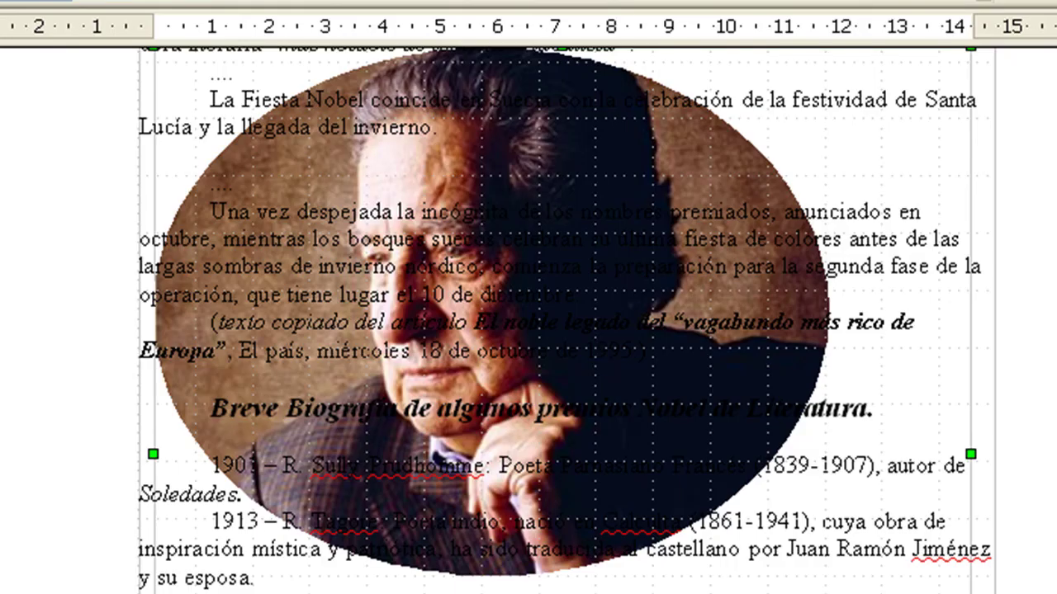